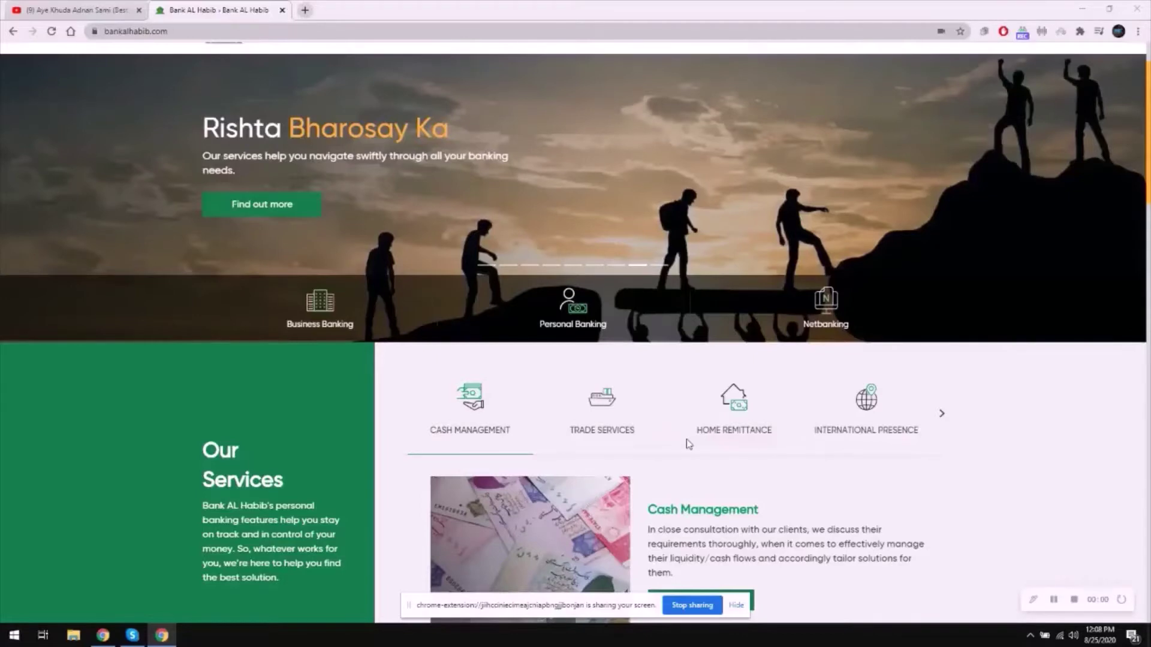
Step: Look over the Netbanking and Business Banking tiles, check the site address, and open a new tab
left_click(731, 302)
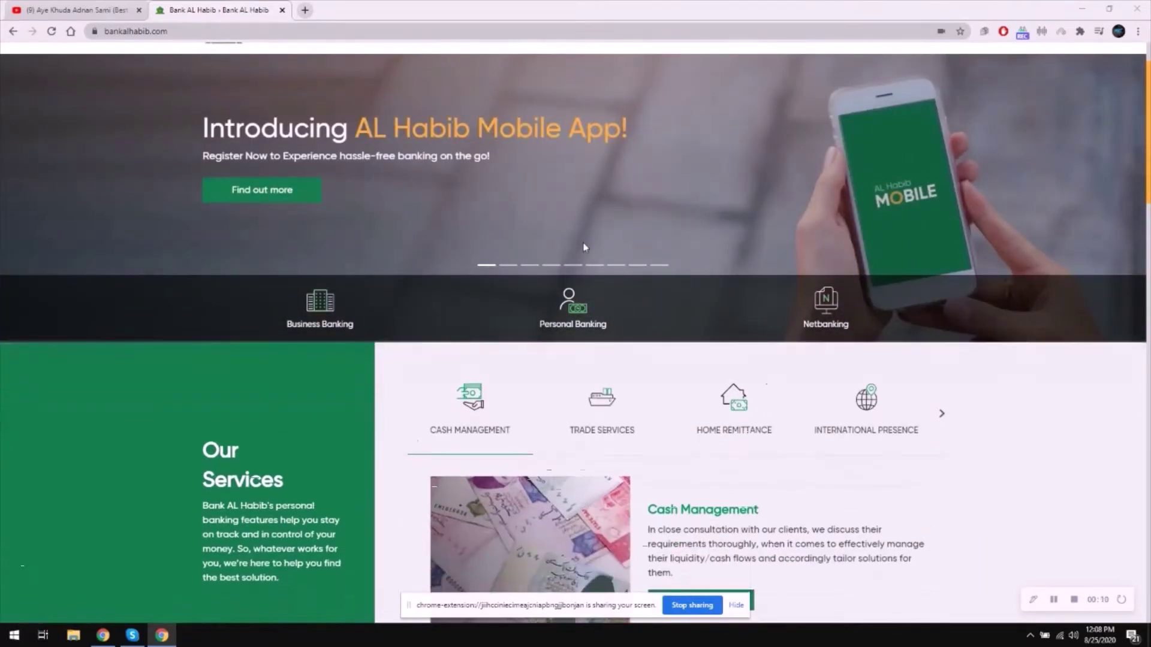
mouse_move(357, 300)
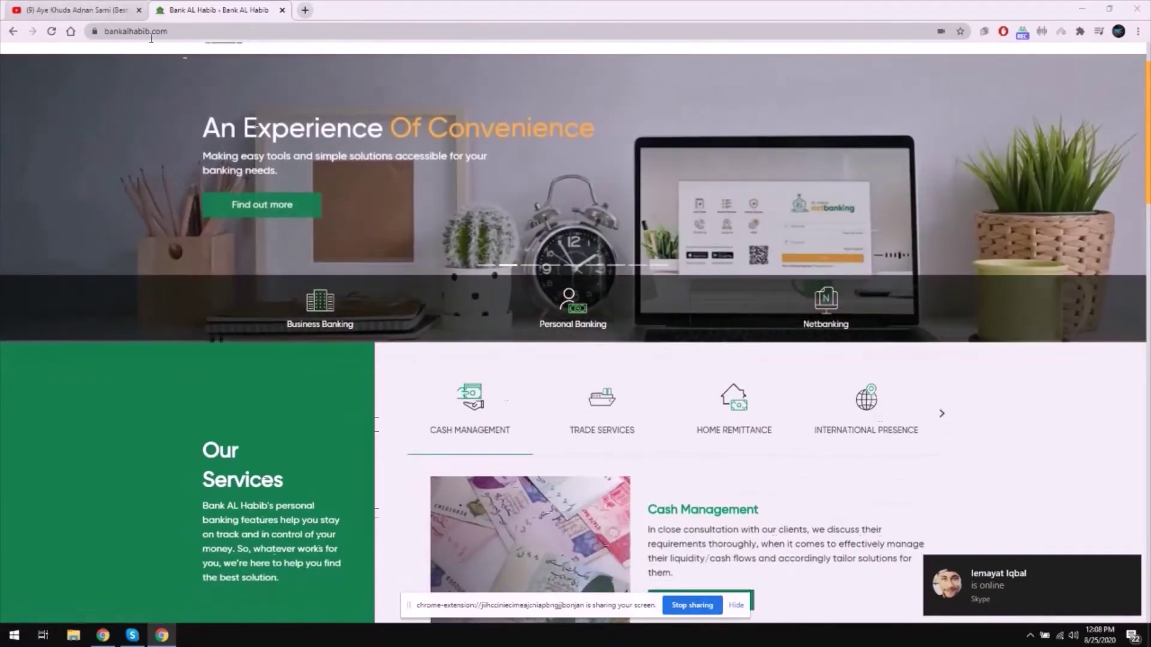
left_click(173, 32)
left_click(173, 32)
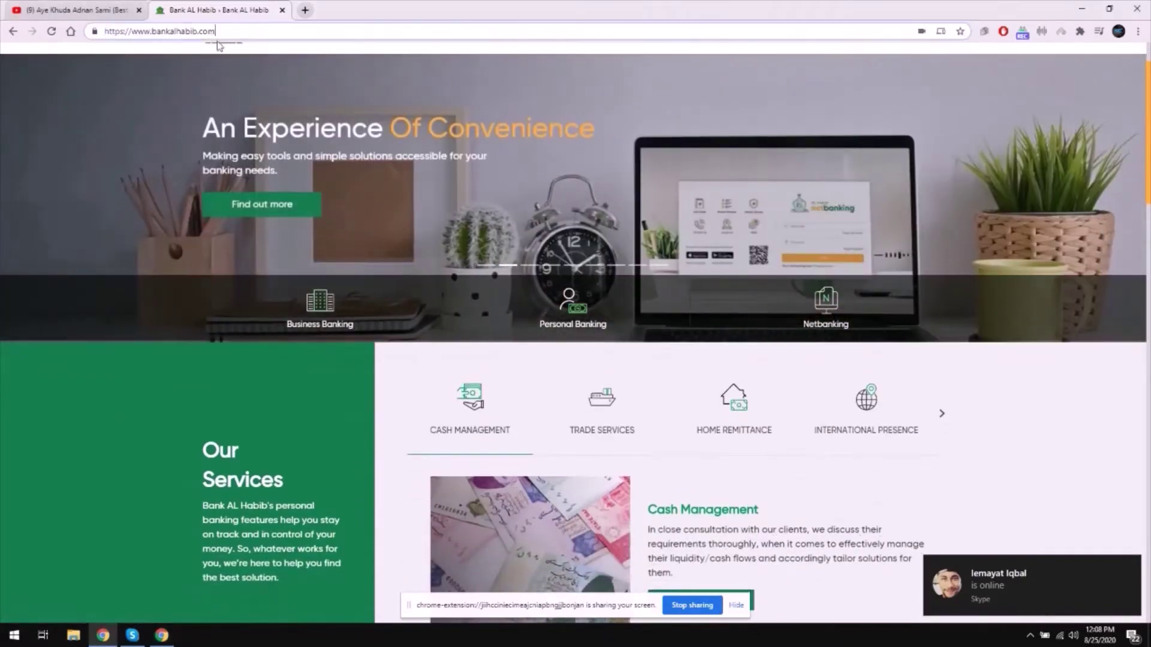
left_click_drag(228, 30, 148, 46)
left_click(231, 28)
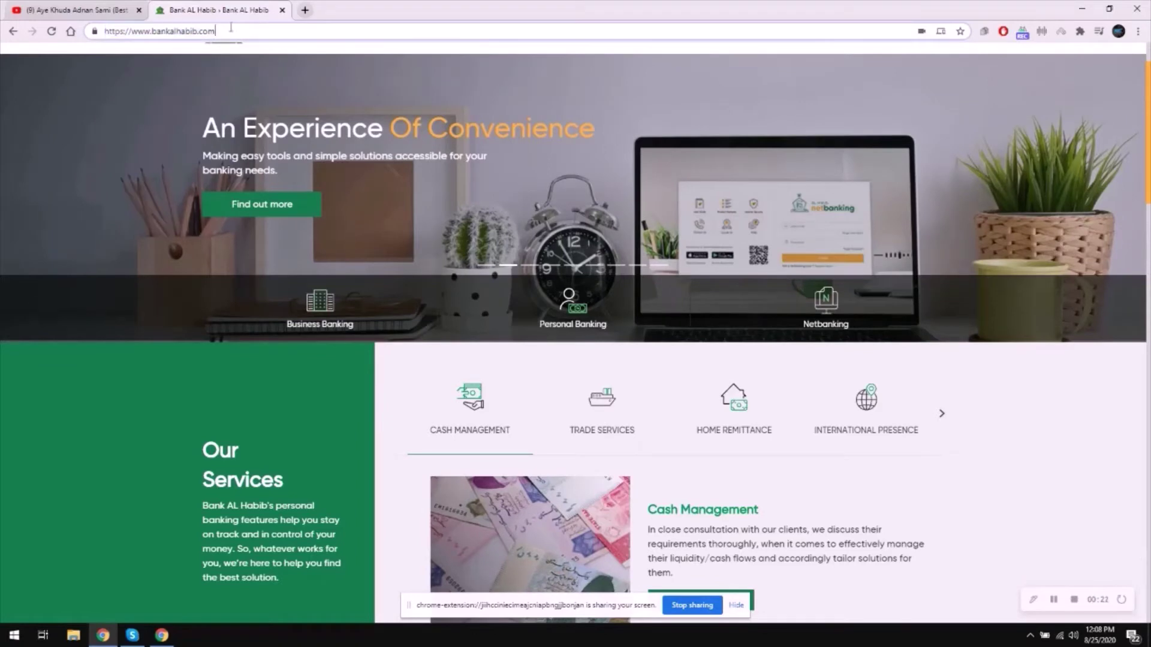
left_click(305, 10)
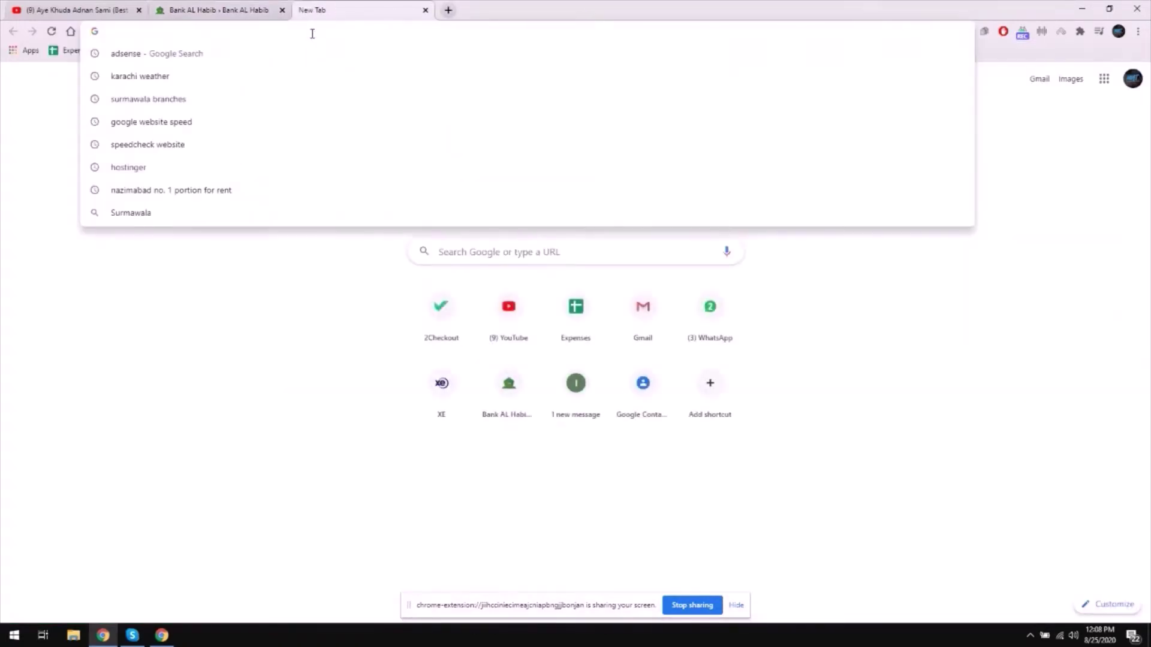
Step: Go to google.com in the new tab
type("googl")
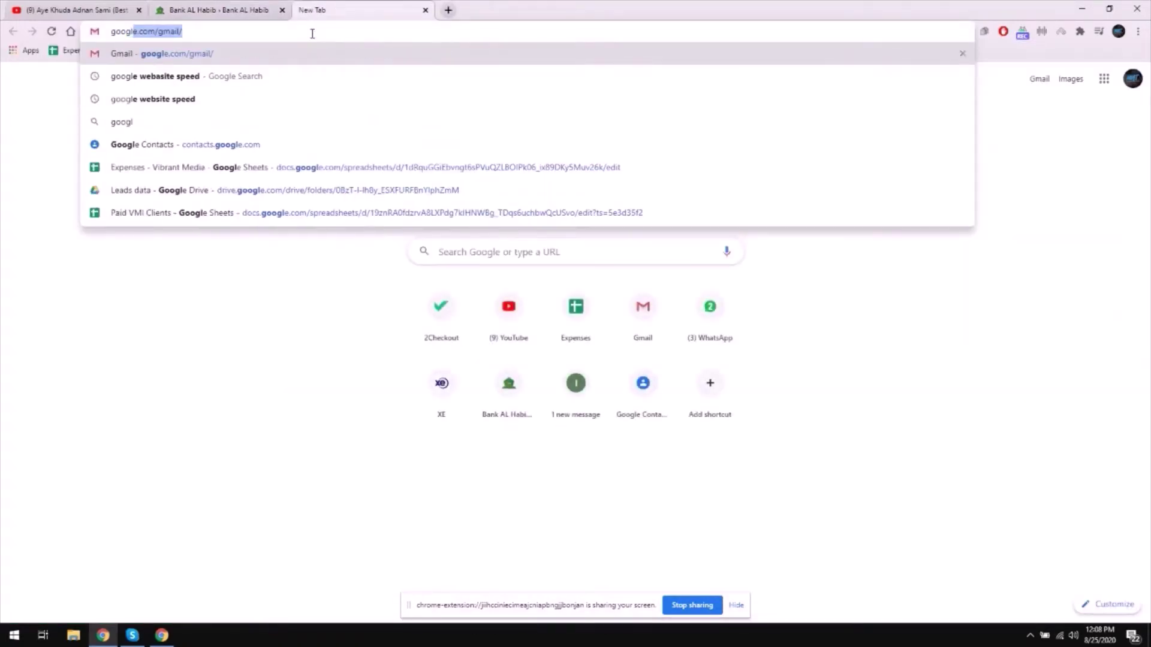
type("e.com/gm")
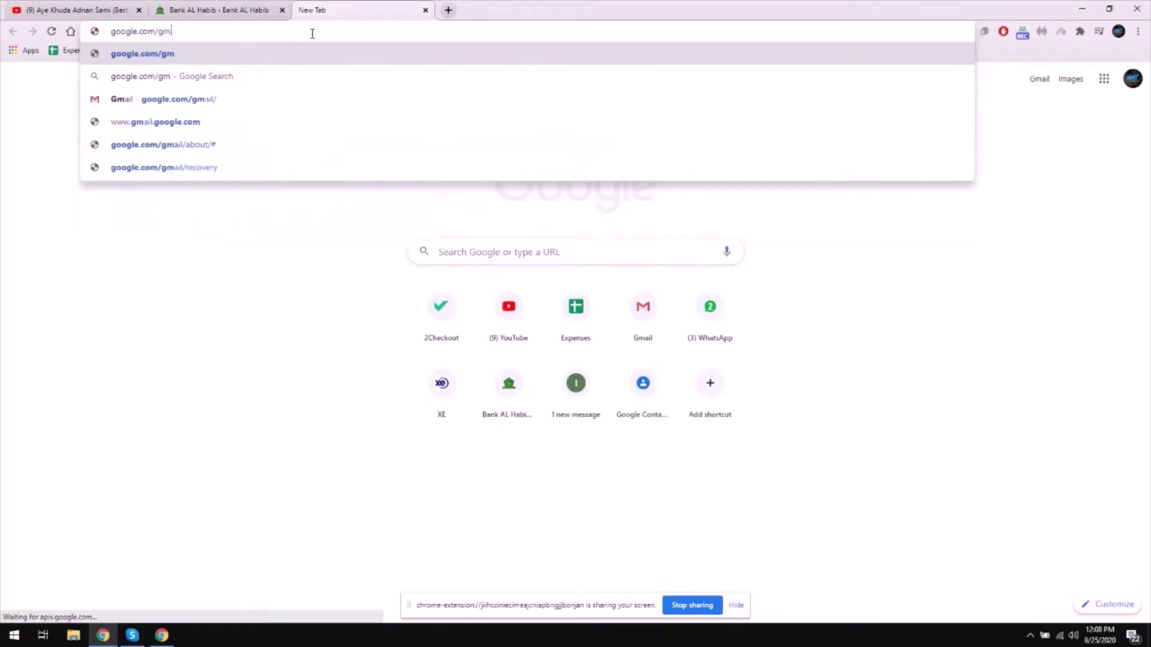
key("BackSpace")
key("BackSpace")
key("BackSpace")
key("Return")
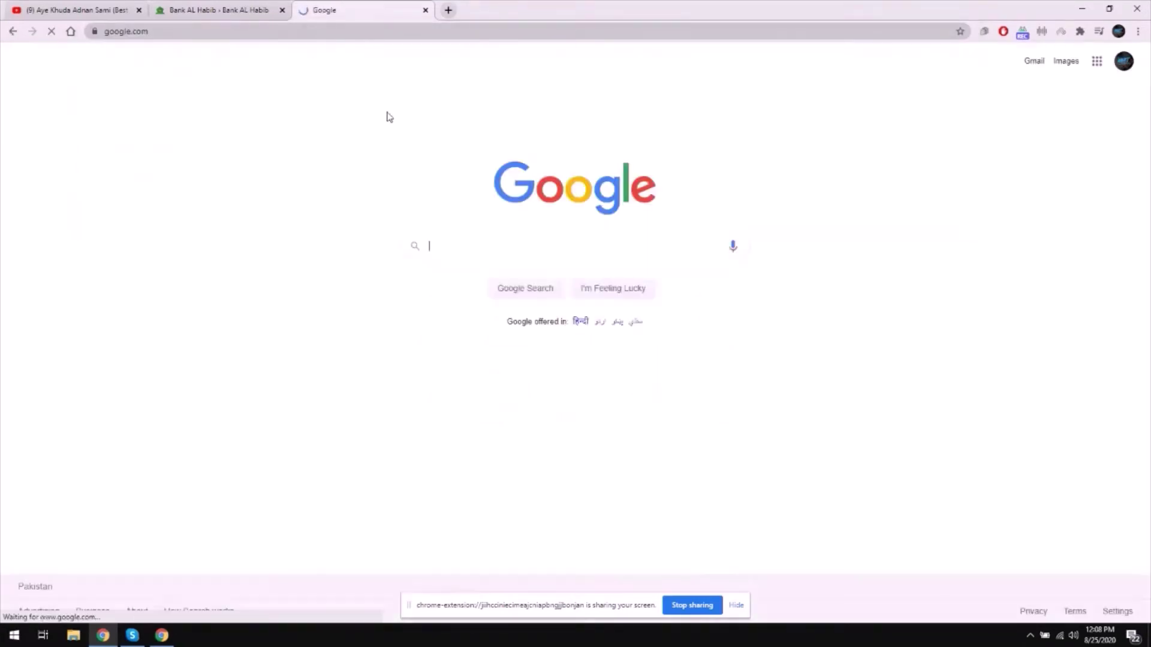
Step: Search Google for 'bankalhabib' and open the Bank AL Habib result
left_click(458, 246)
type("ba")
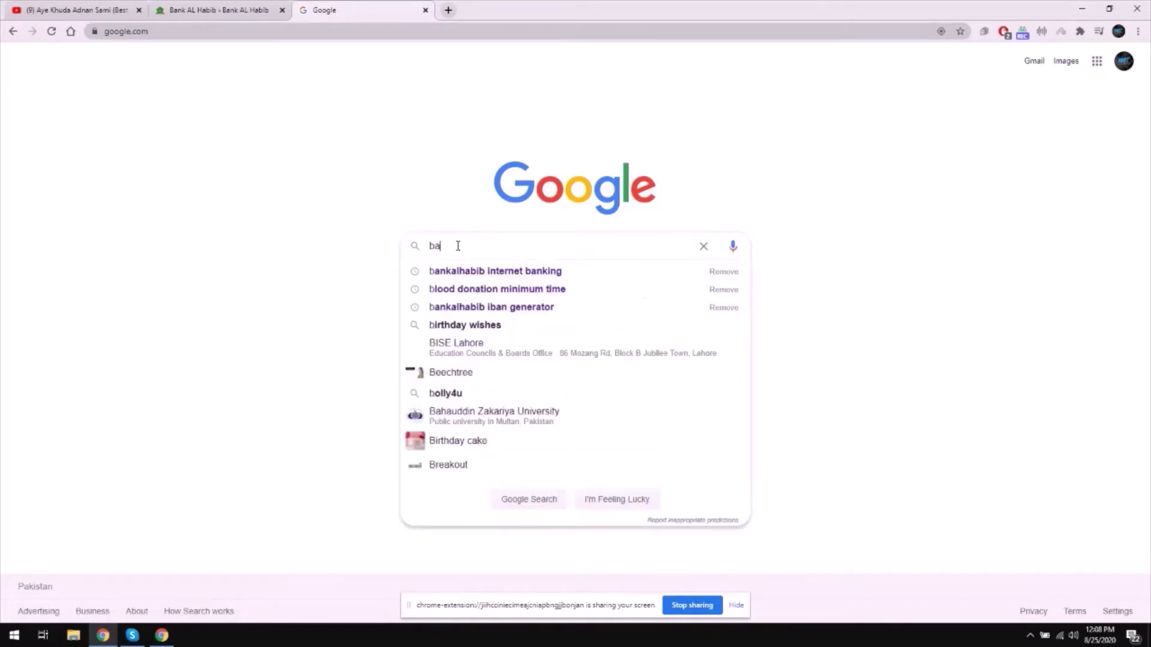
type("nkalh")
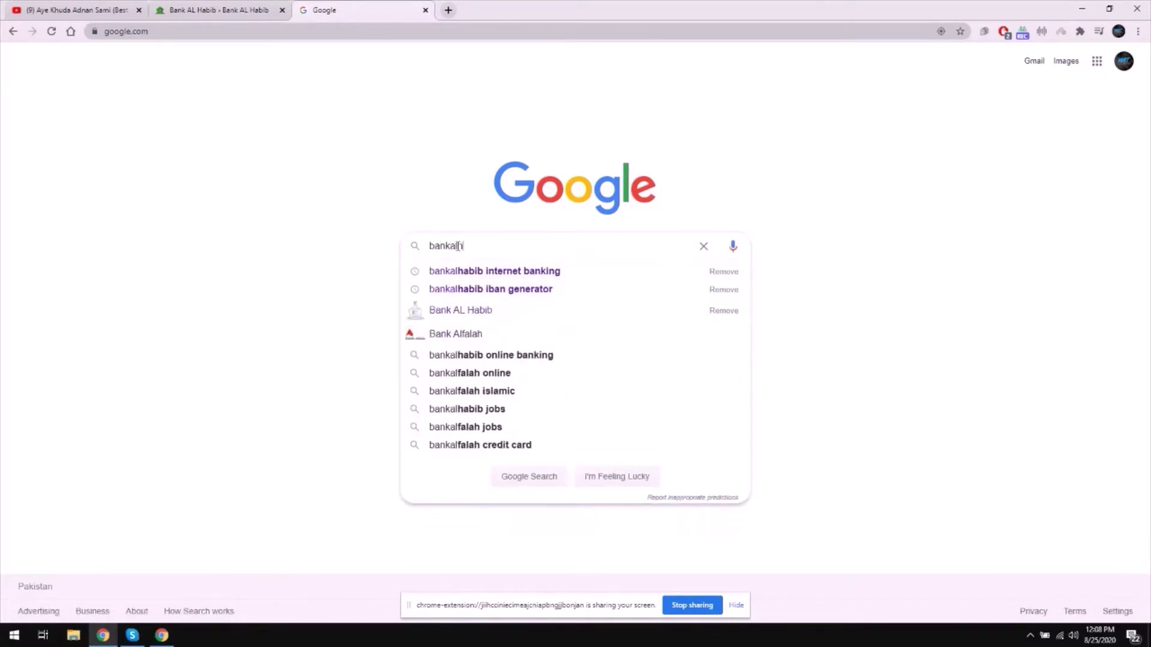
type("abib")
key("Return")
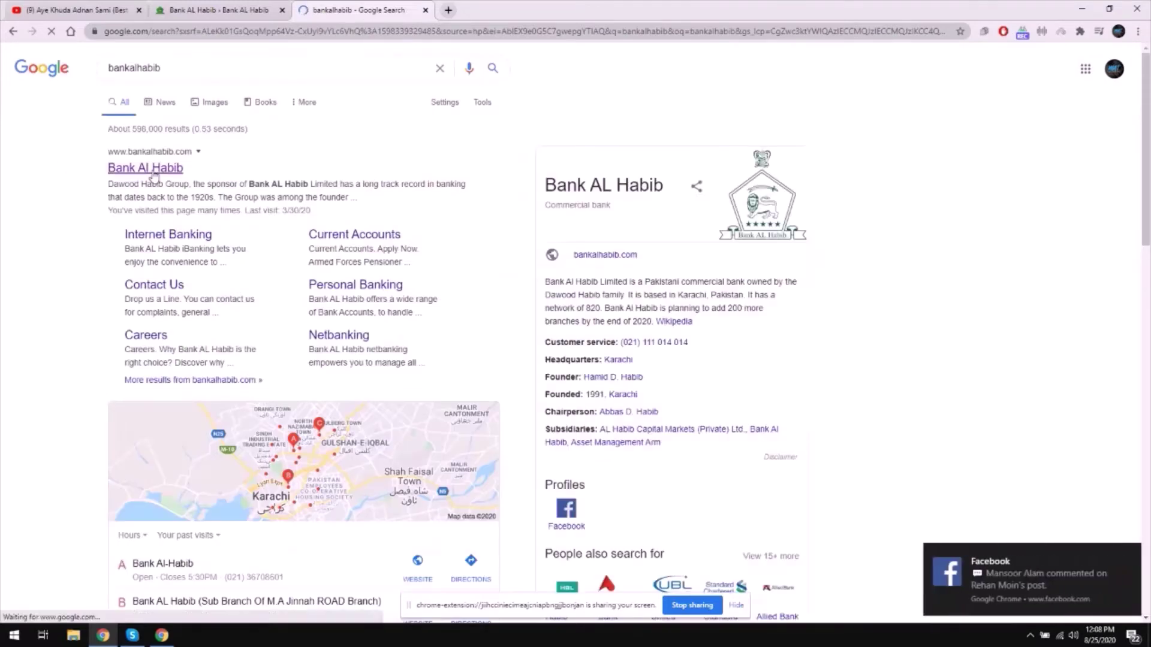
left_click(154, 171)
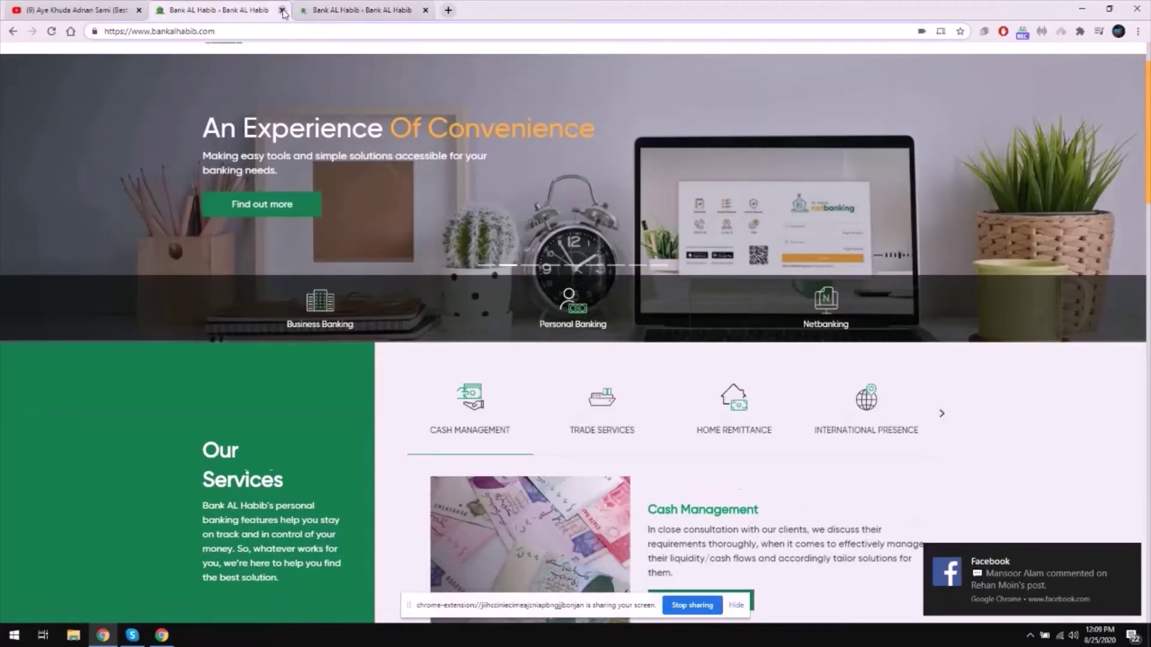
Step: Close the duplicate bank tab and choose Netbanking Login from the Netbanking tile's options
left_click(282, 10)
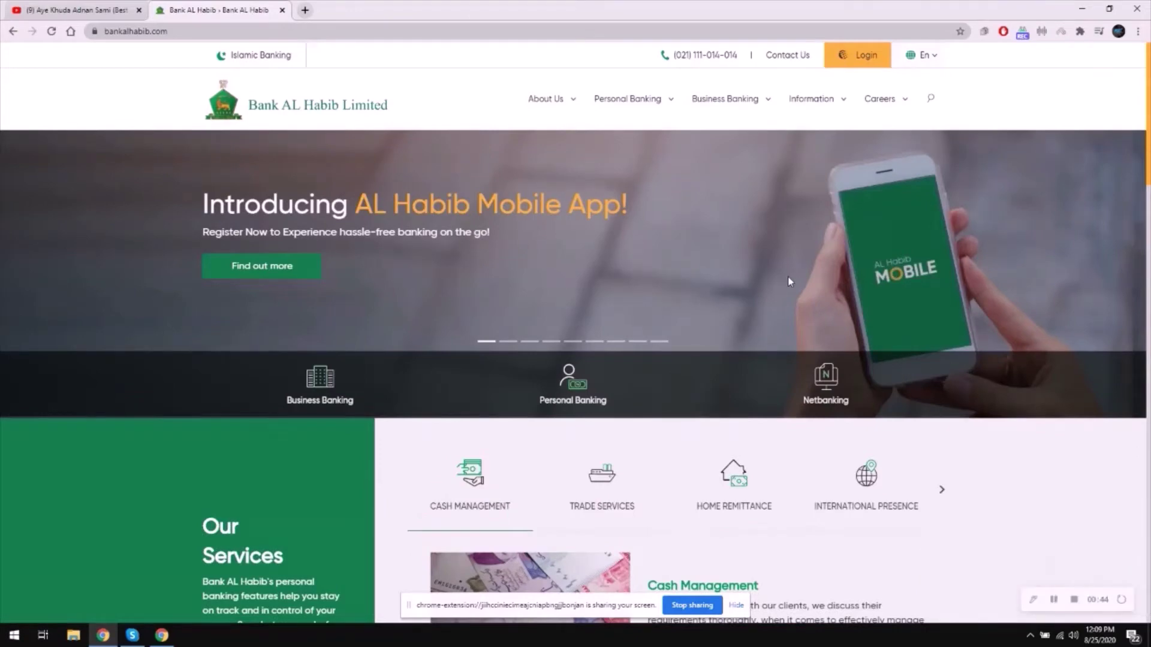
left_click(826, 384)
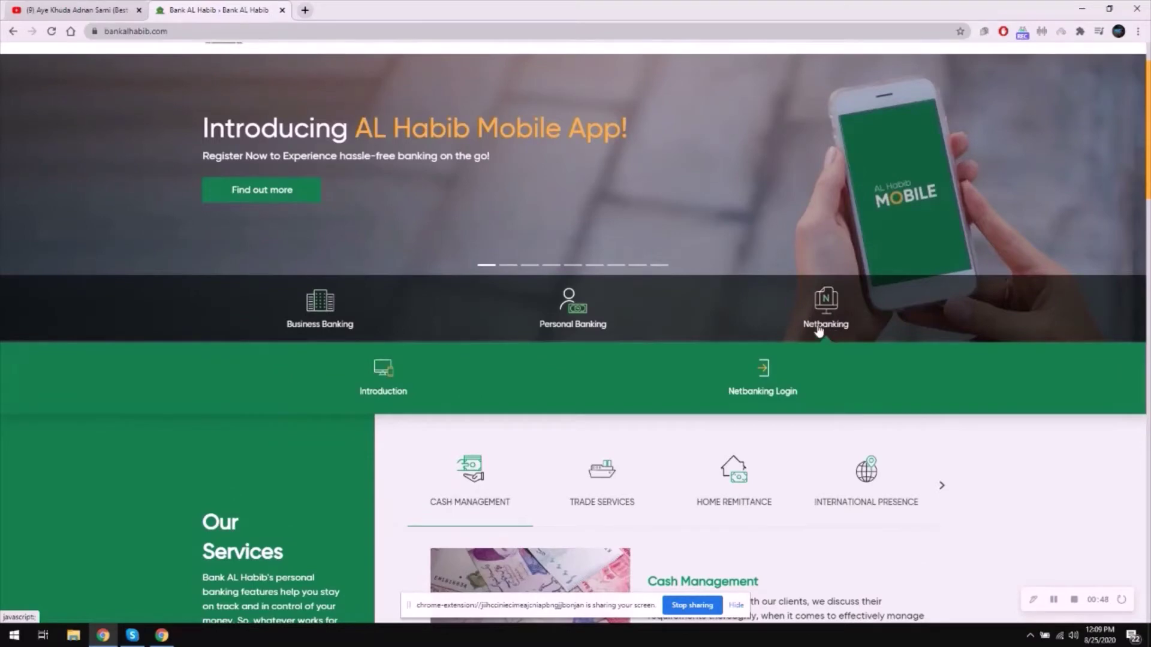
left_click(608, 315)
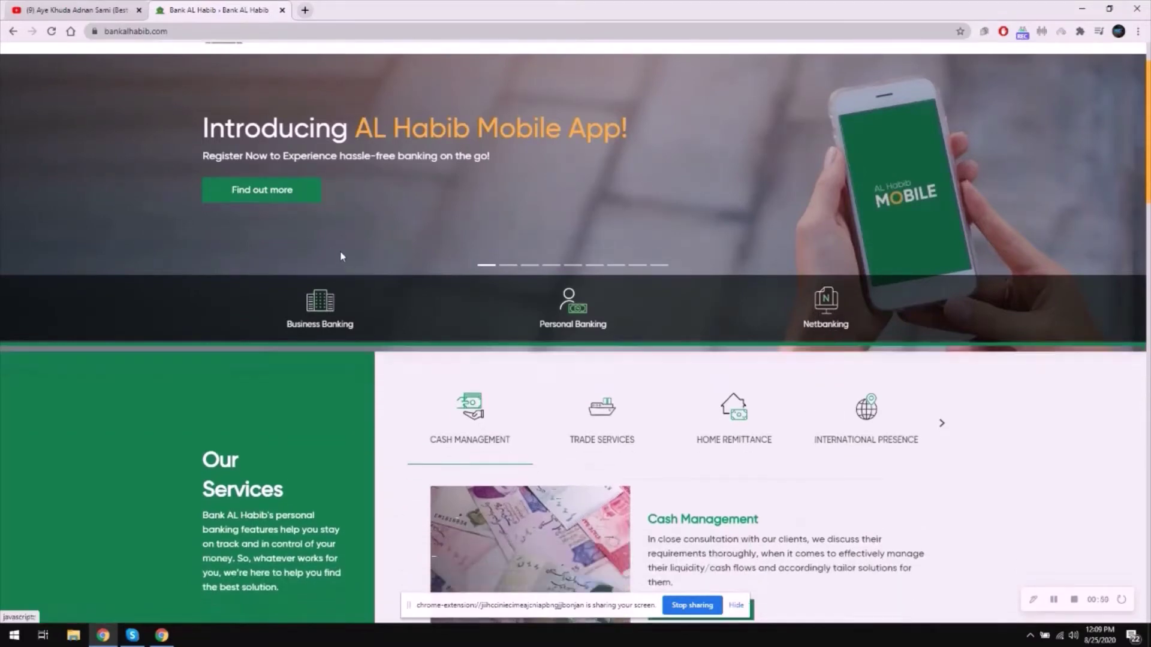
left_click(826, 303)
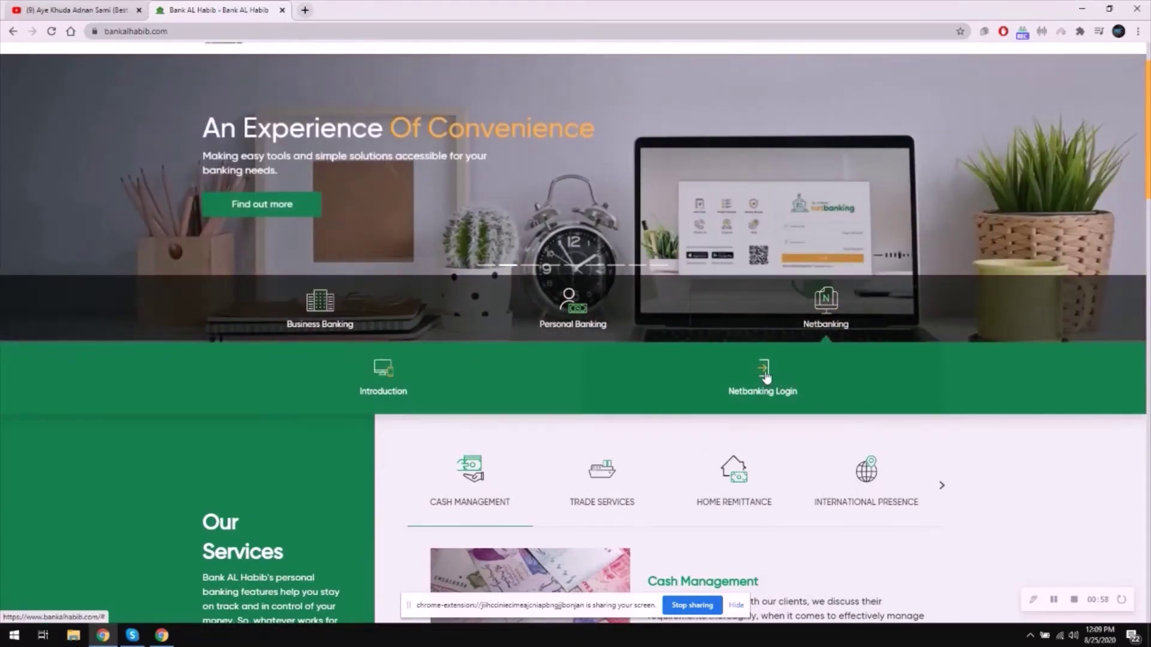
left_click(764, 375)
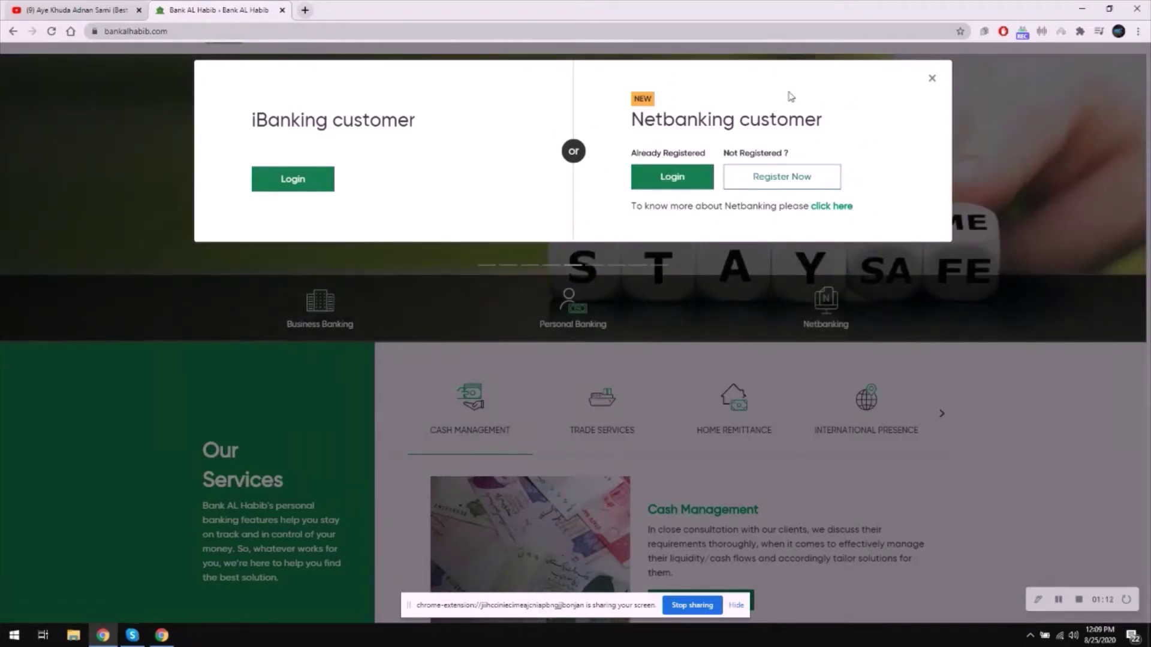
Step: Choose Register Now for Netbanking customers and confirm it in the Self Registration Guidelines
left_click(767, 184)
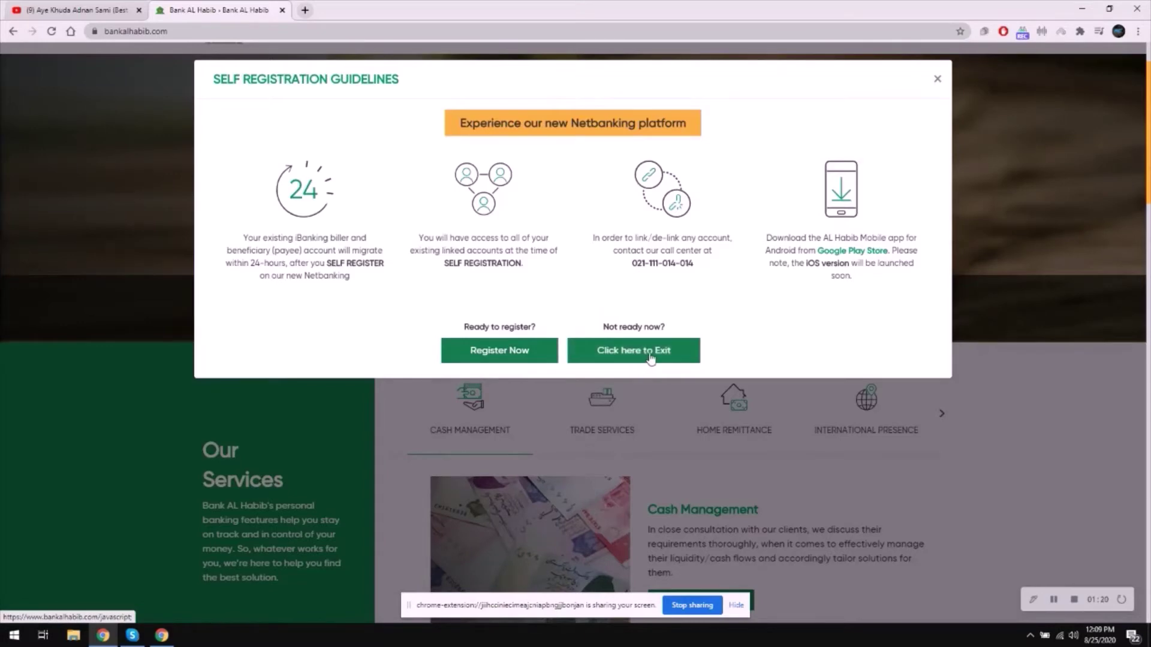
left_click(519, 352)
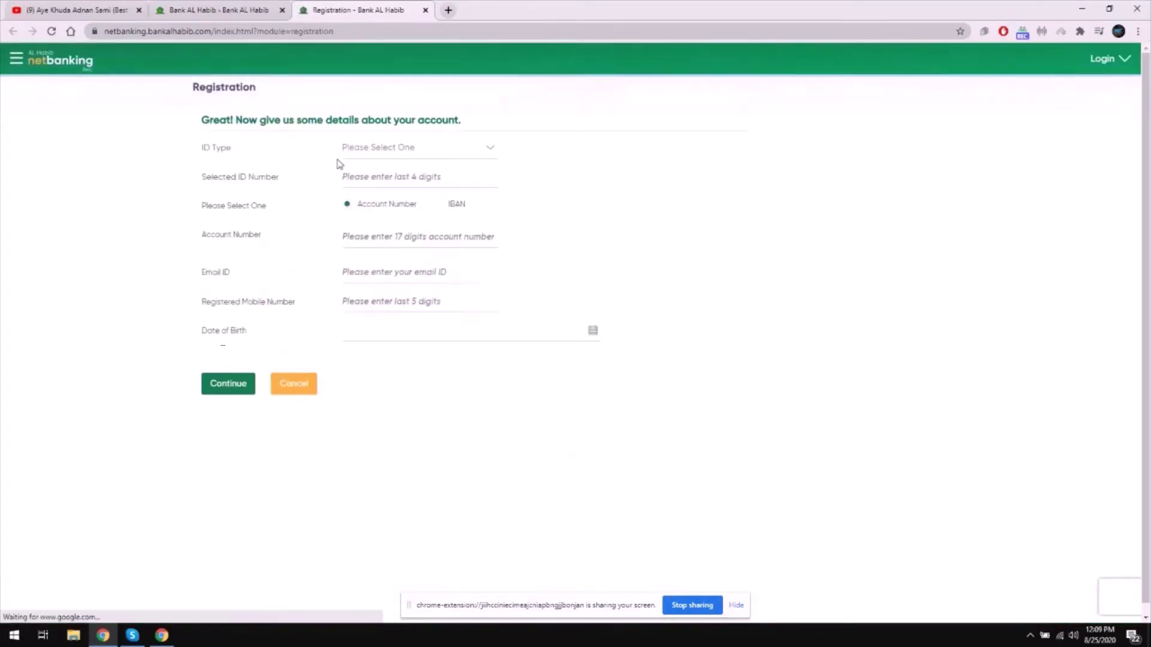
Step: Set ID type to National Identification Number and identify the account by Account Number
left_click(376, 146)
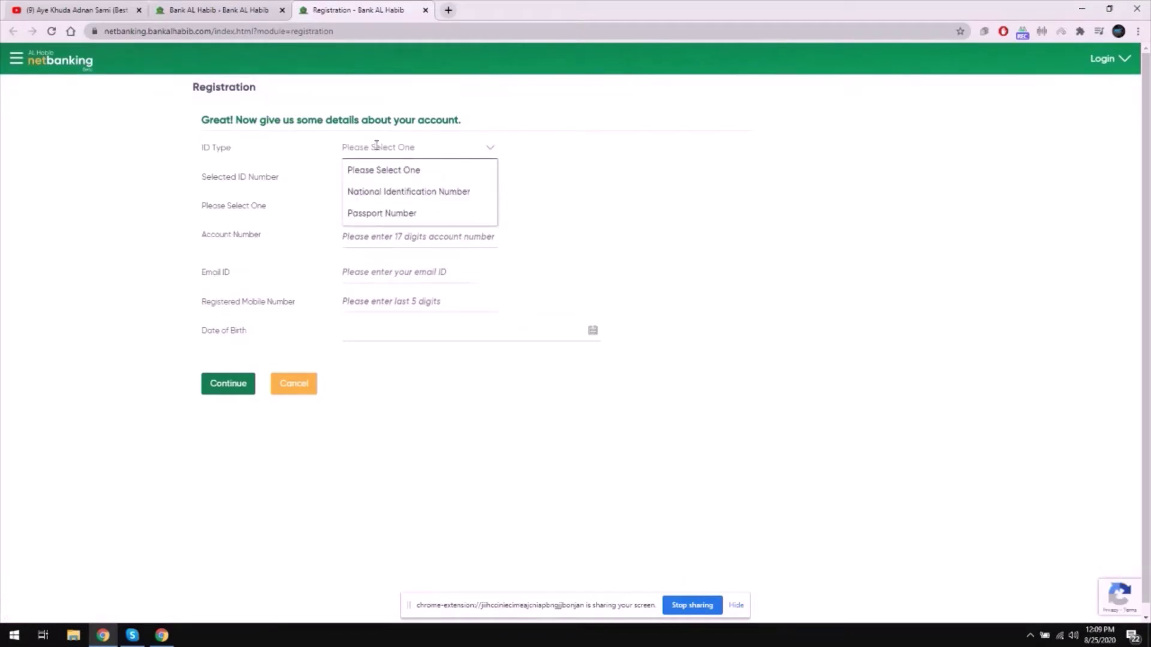
left_click(394, 192)
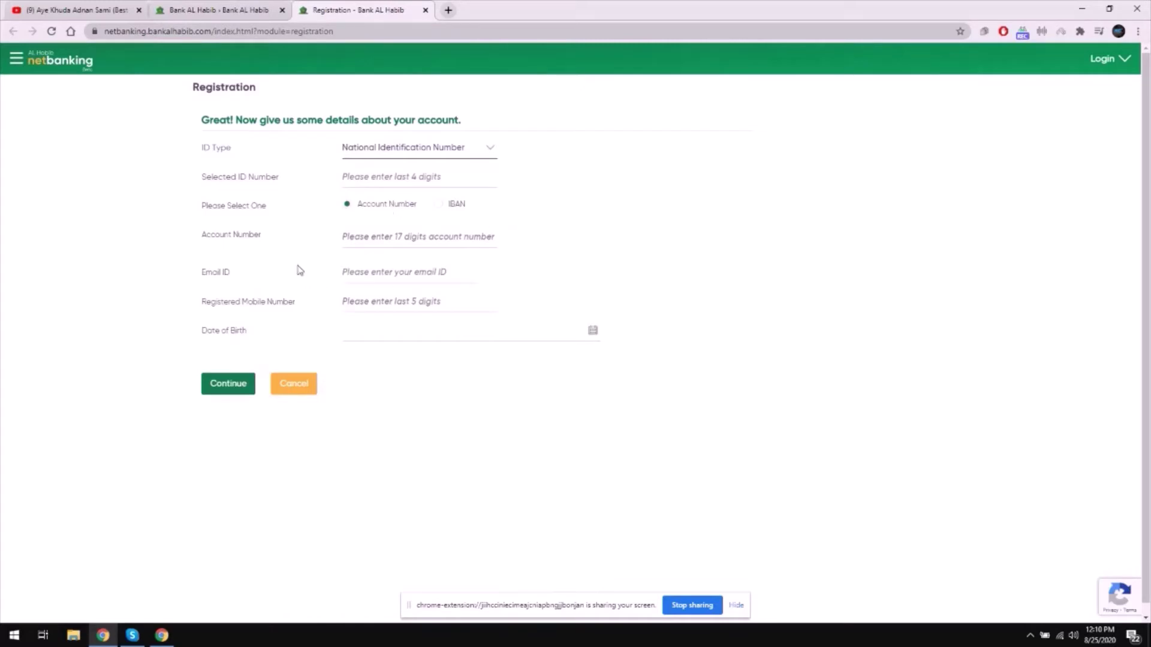
left_click(372, 236)
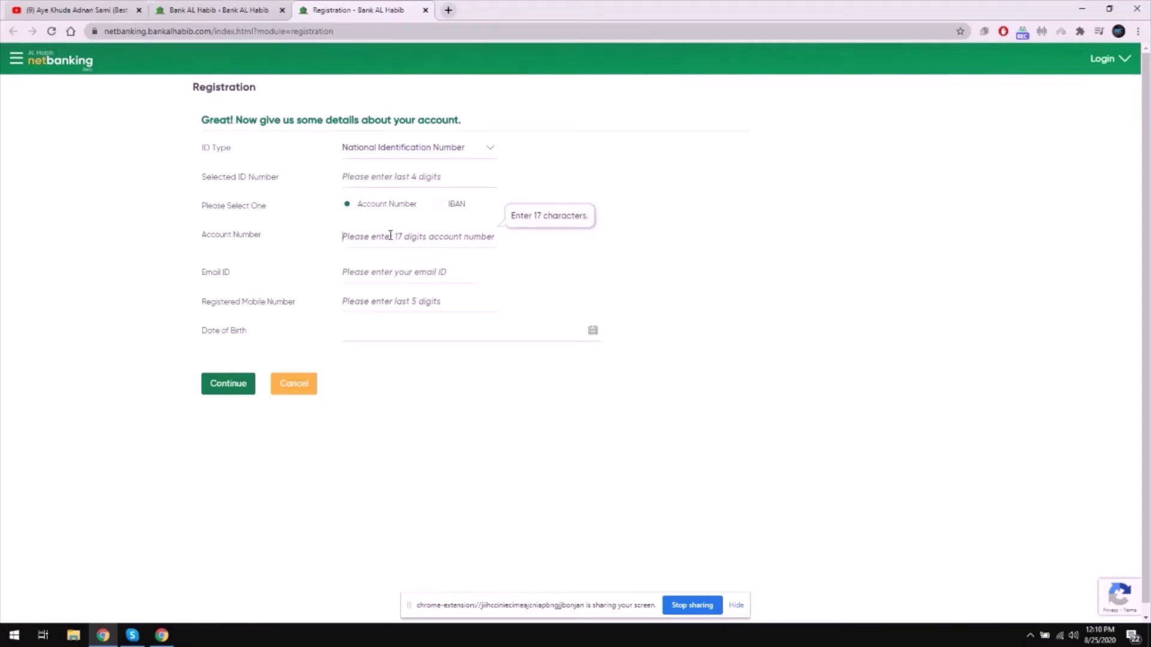
left_click(371, 174)
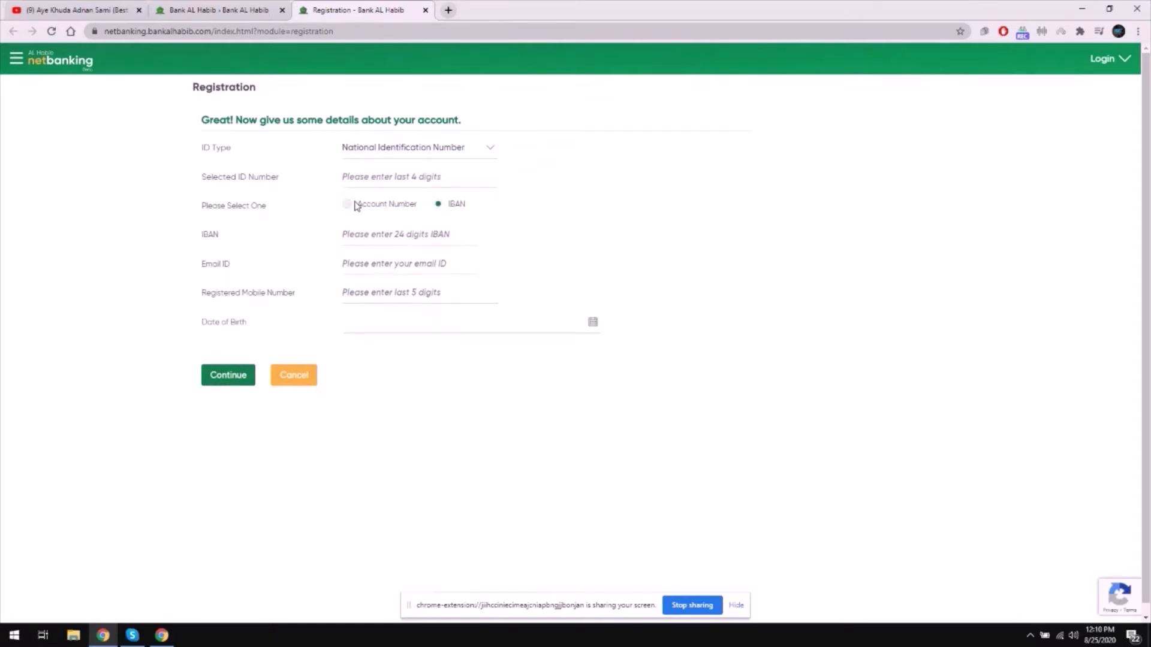
left_click(447, 209)
left_click(349, 205)
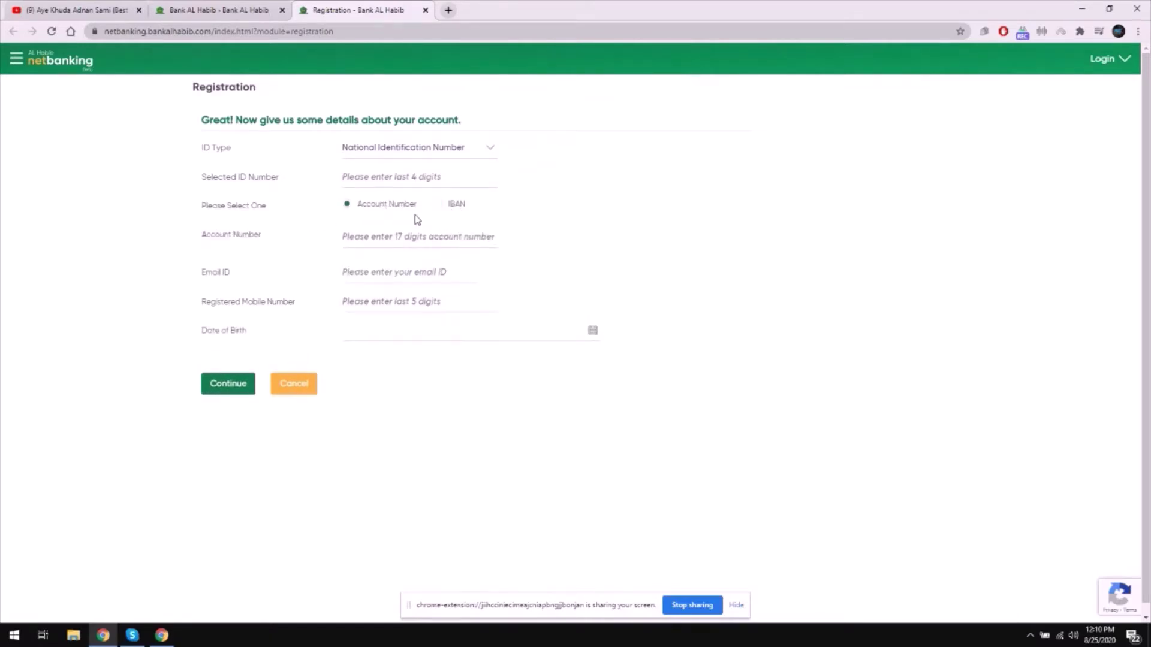
left_click(344, 236)
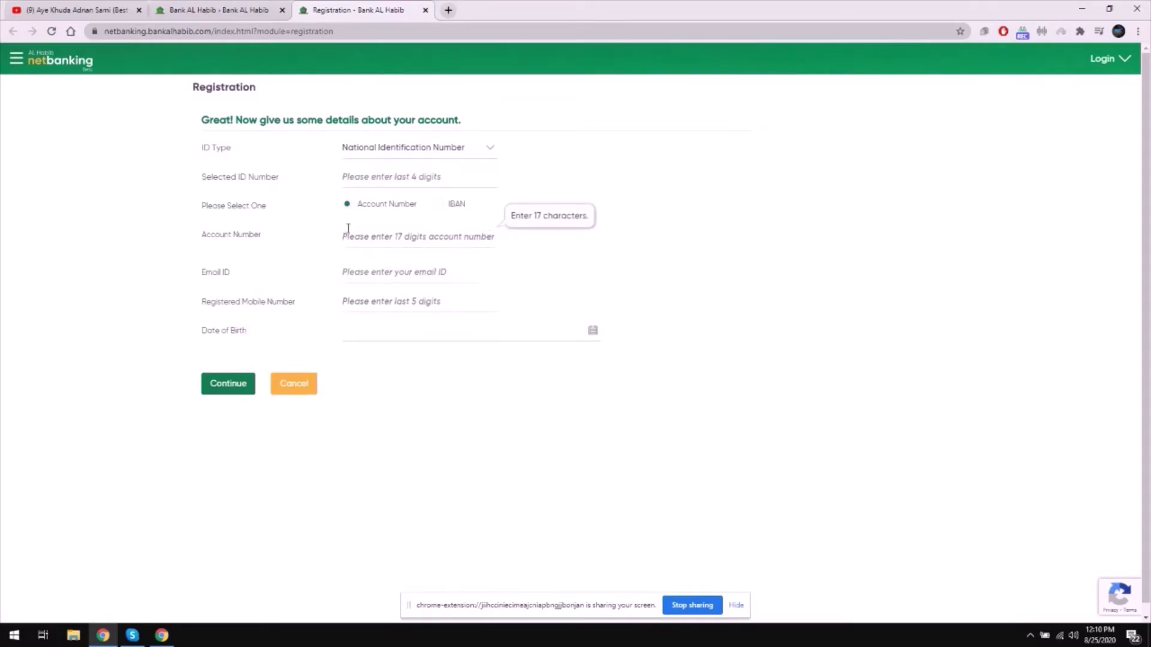
Step: Go through the email, mobile number and date of birth fields, then start entering the last 4 ID digits
left_click(373, 274)
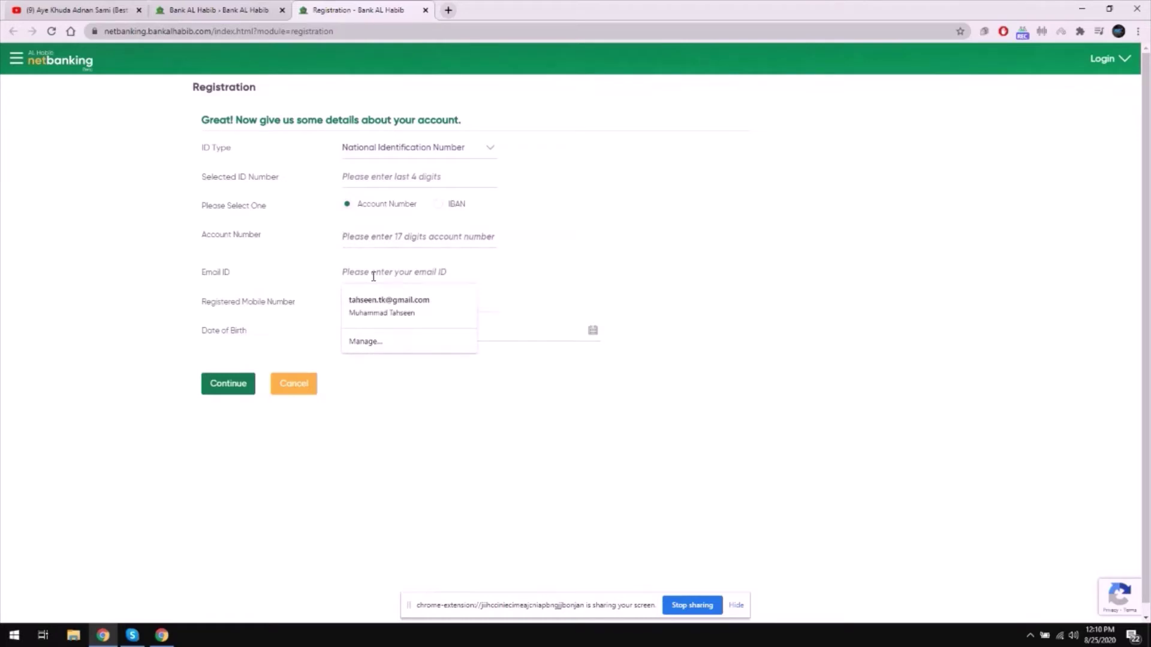
left_click(514, 269)
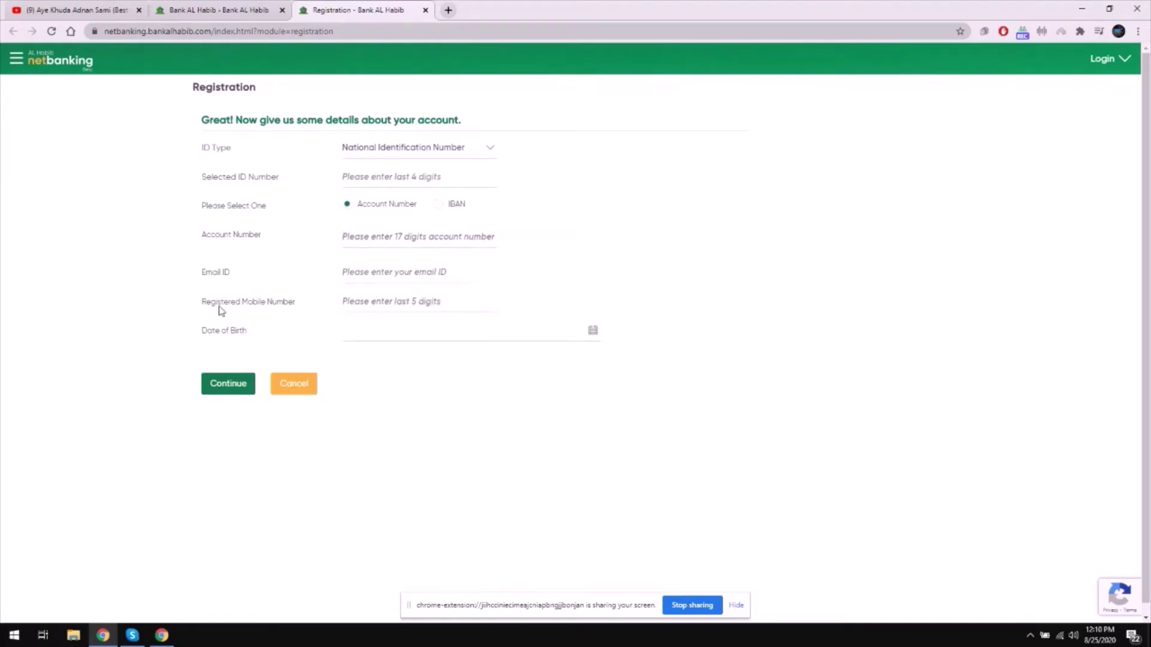
left_click(412, 309)
left_click(548, 406)
left_click(366, 334)
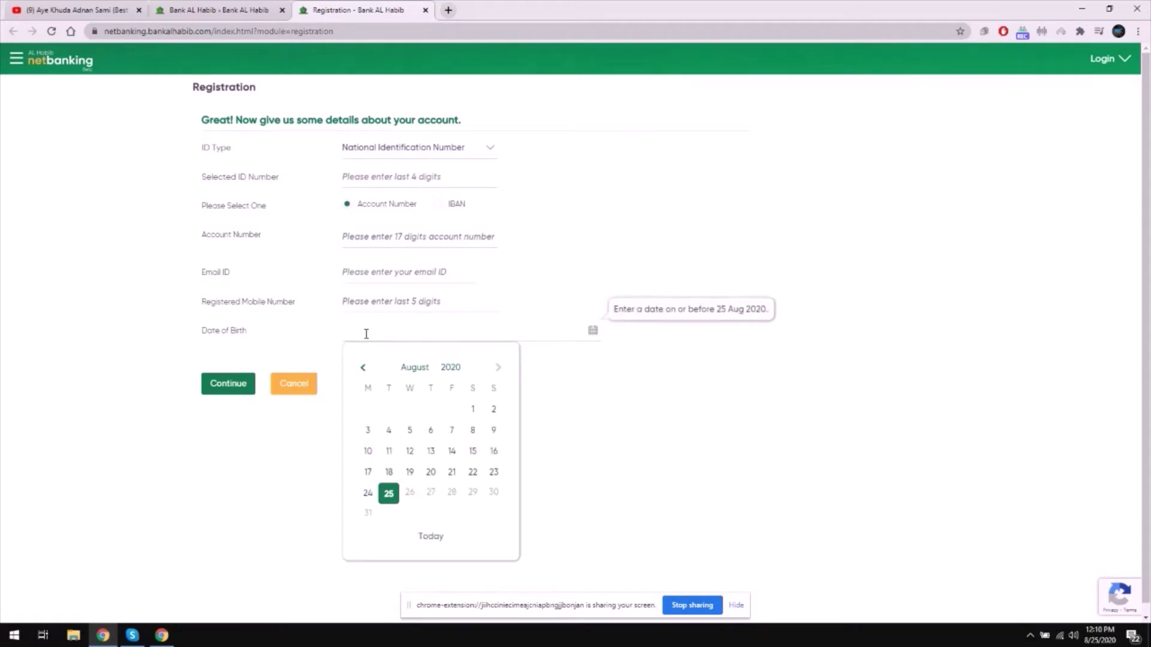
left_click(569, 407)
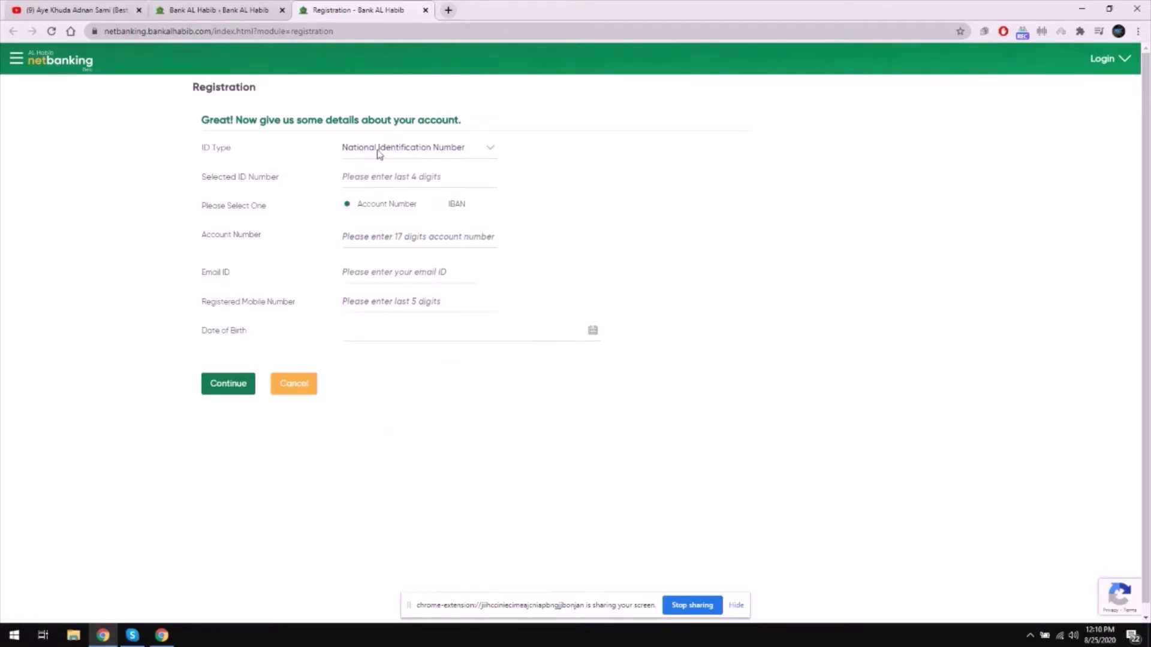
left_click(396, 180)
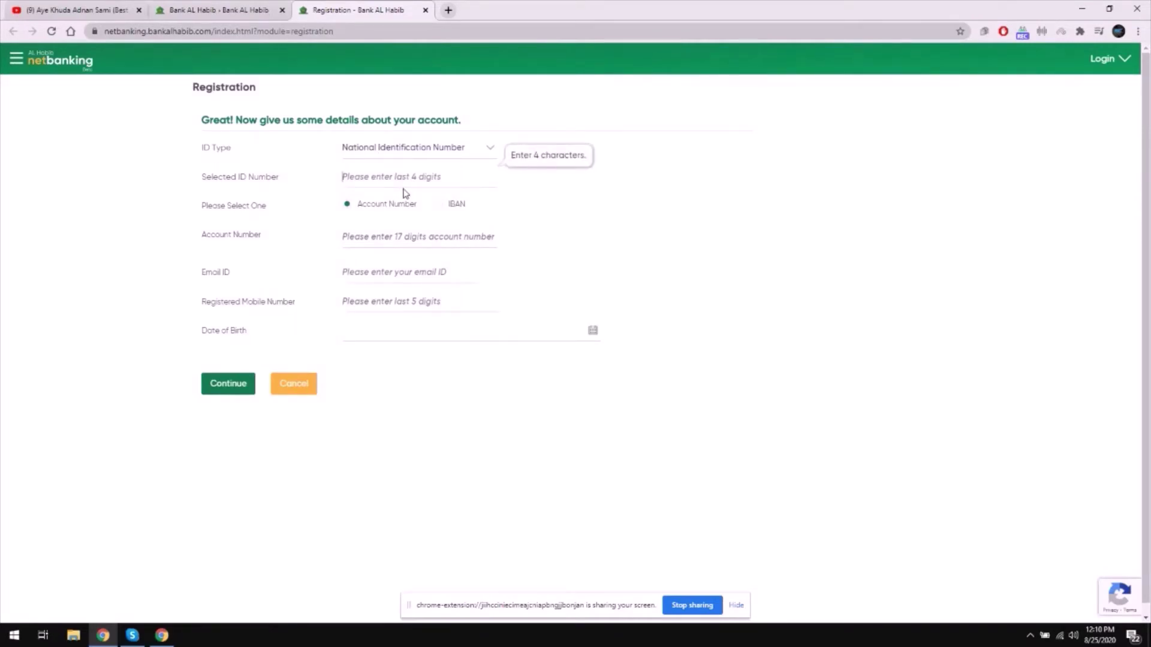
type("4")
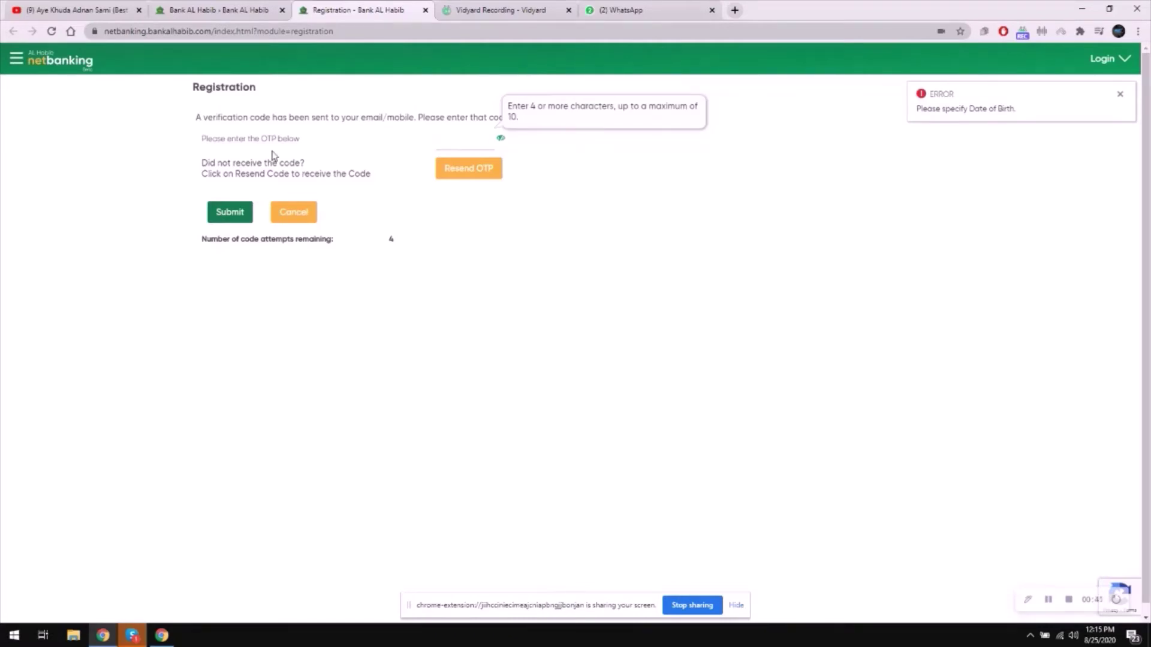
Step: Enter the registration verification code and submit it
type("1")
left_click(231, 215)
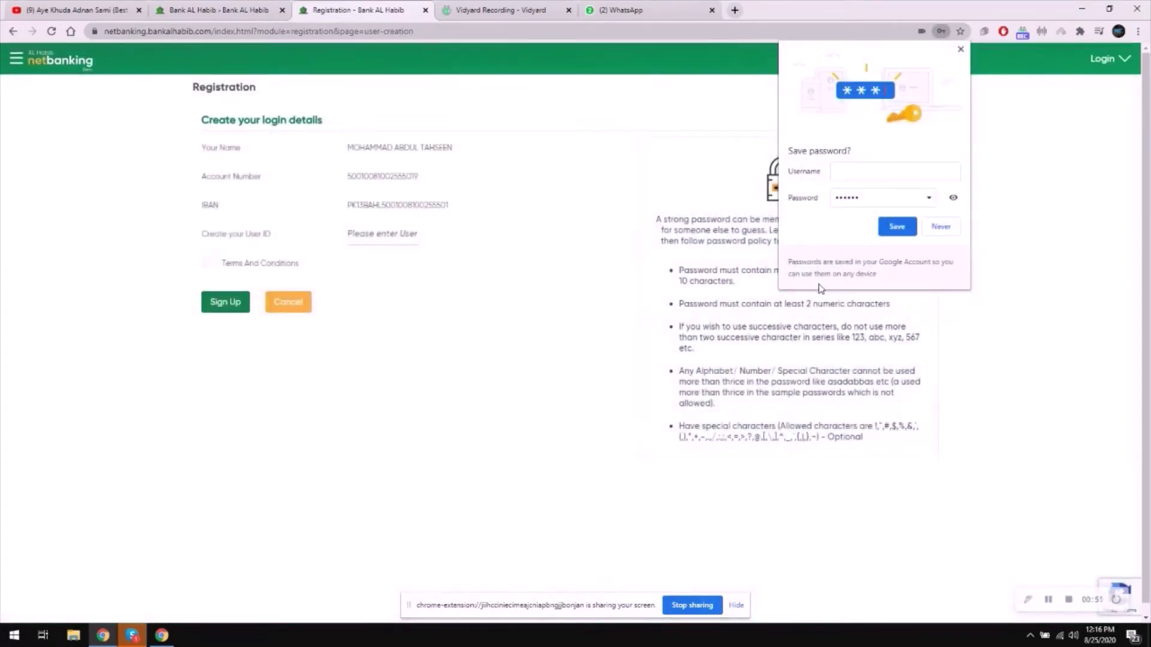
Step: Decline Chrome's offer to save the password
left_click(941, 227)
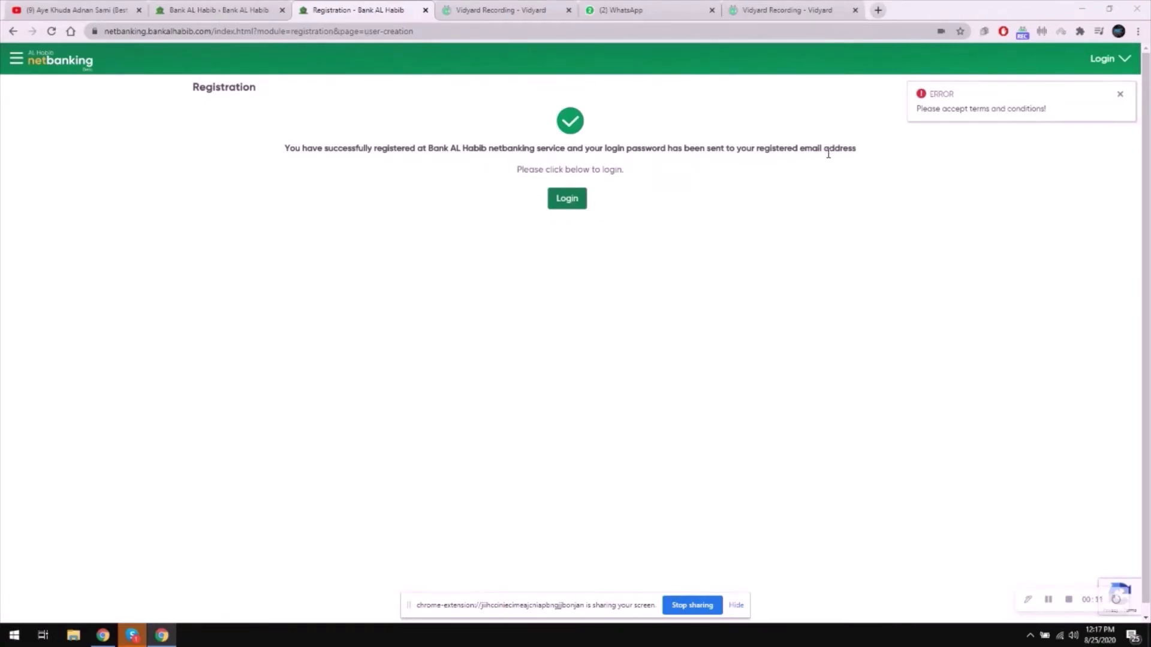
Step: Proceed to Login from the registration success page
left_click(567, 204)
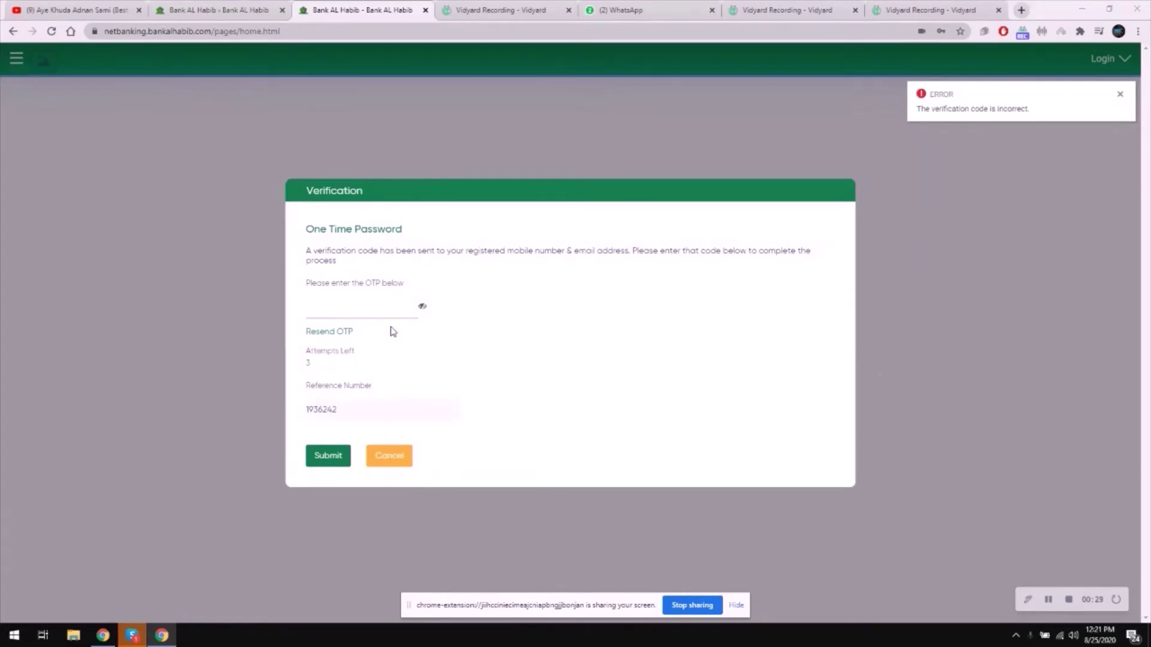
Step: Enter the one-time password and submit it, trying Submit twice
left_click(372, 312)
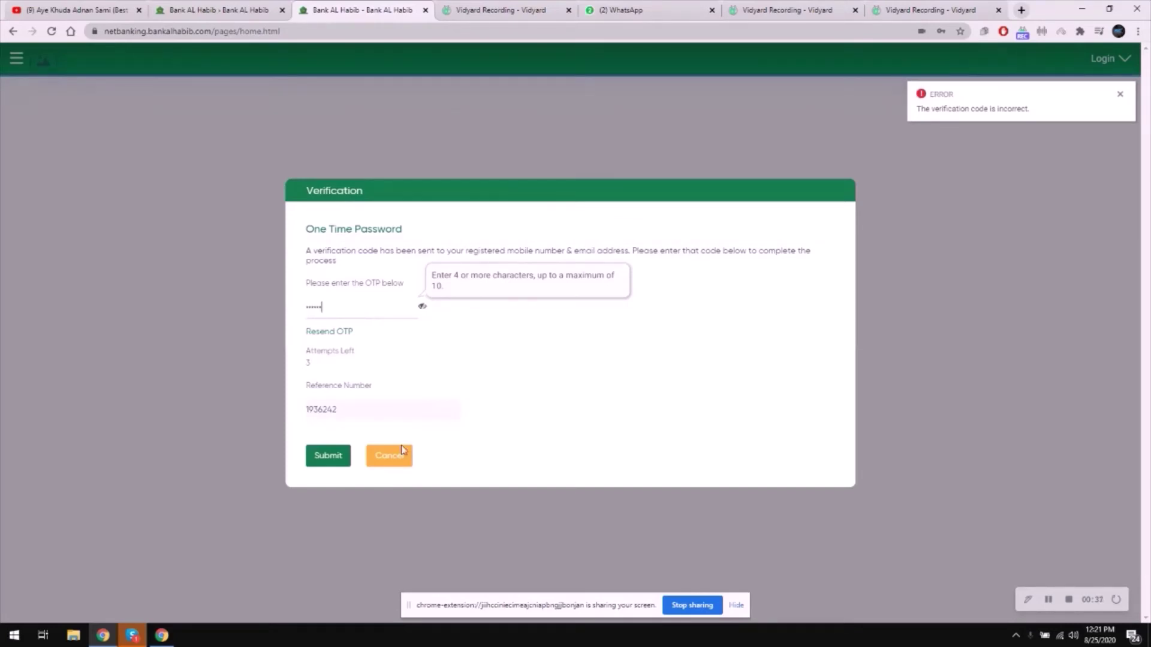
left_click(318, 457)
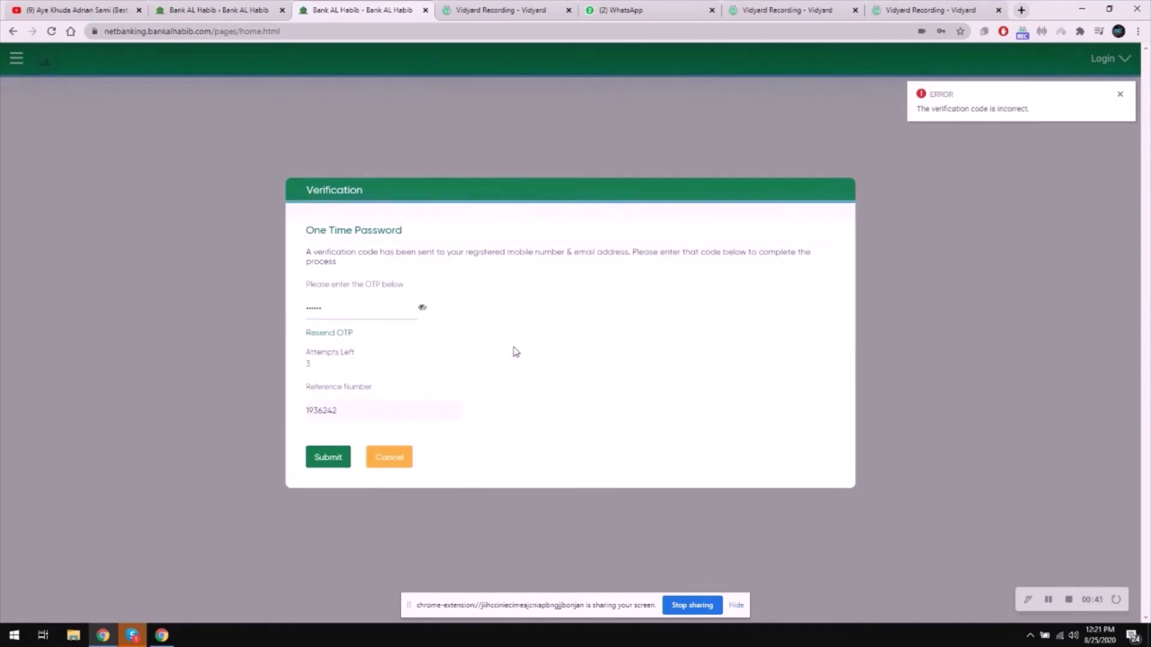
left_click(337, 460)
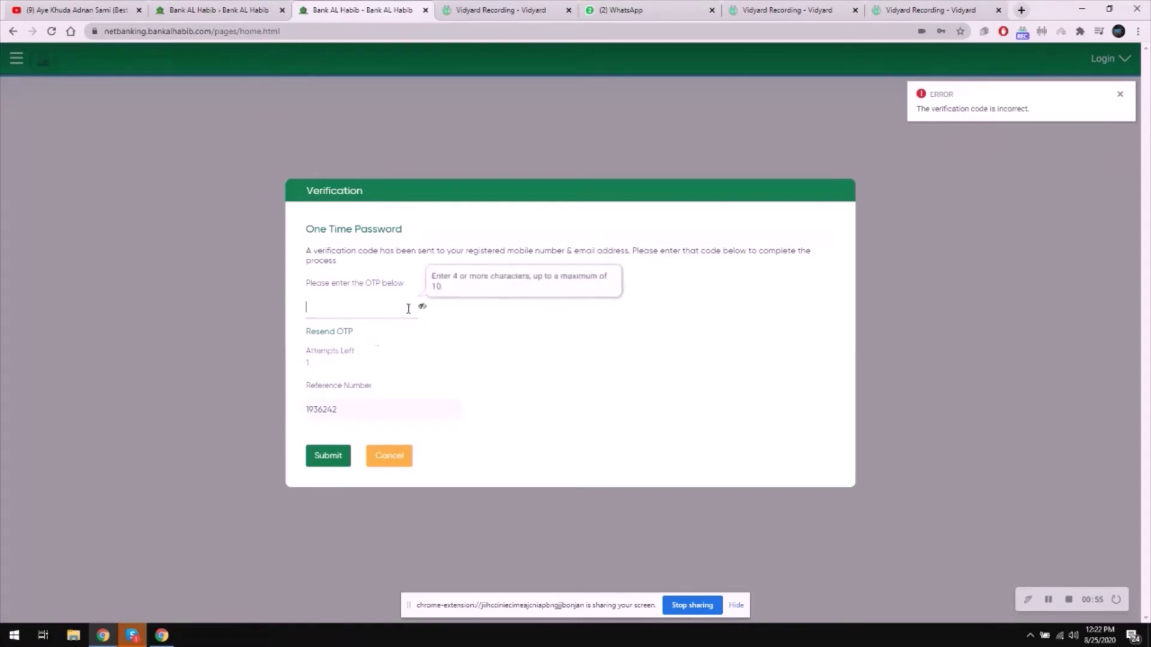
Step: Reveal the OTP field, retype the one-time password and submit it again
left_click(422, 306)
left_click(373, 313)
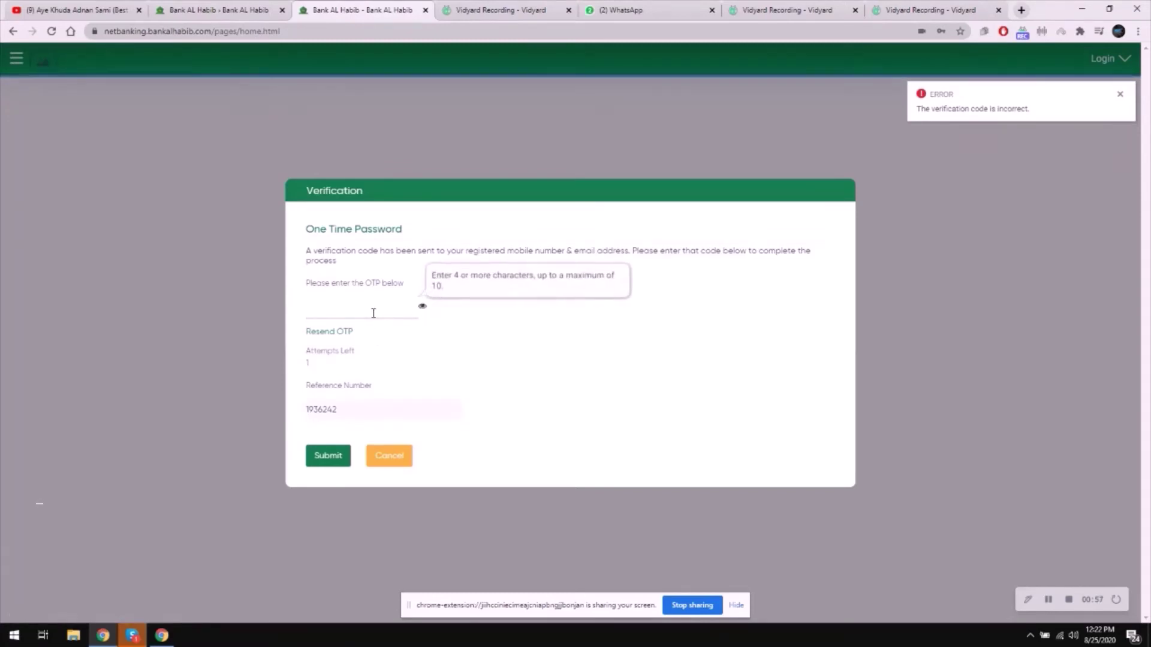
left_click(328, 459)
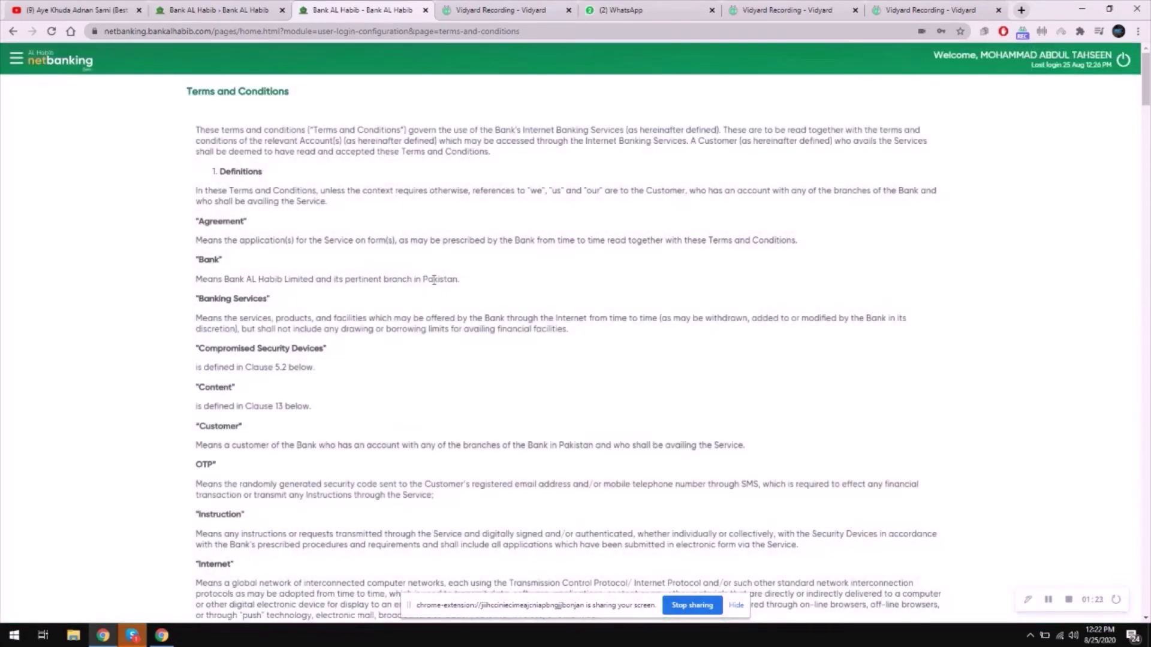
Step: Scroll to the end of the Terms and Conditions and accept them
scroll(441, 312, "down", 20)
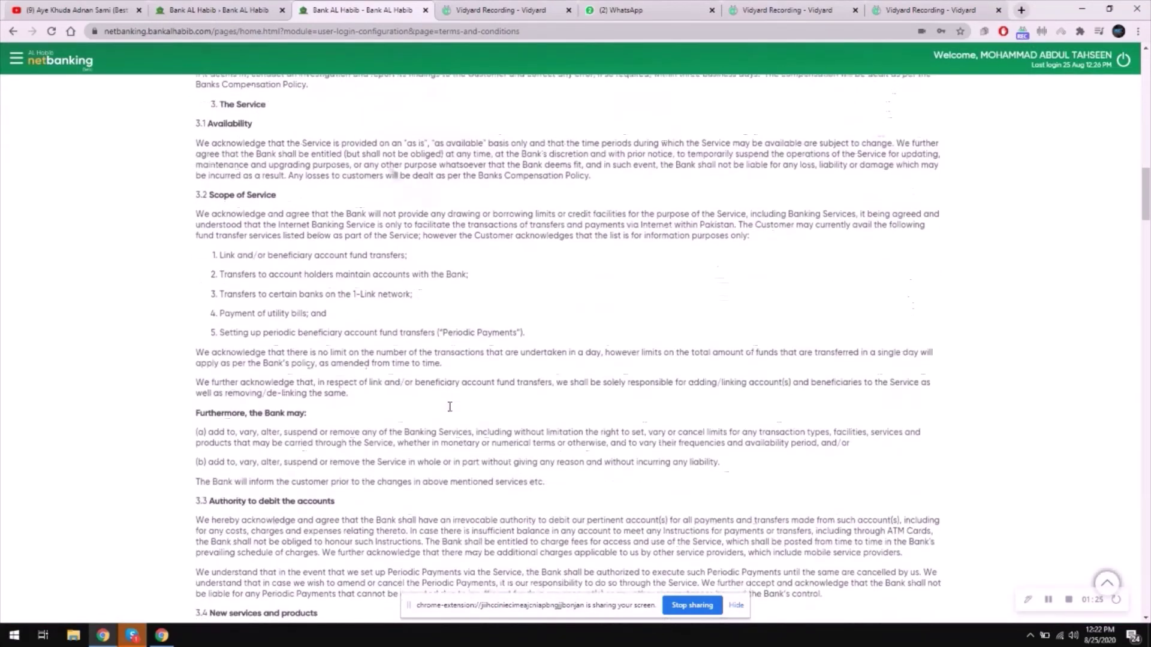
scroll(448, 408, "down", 20)
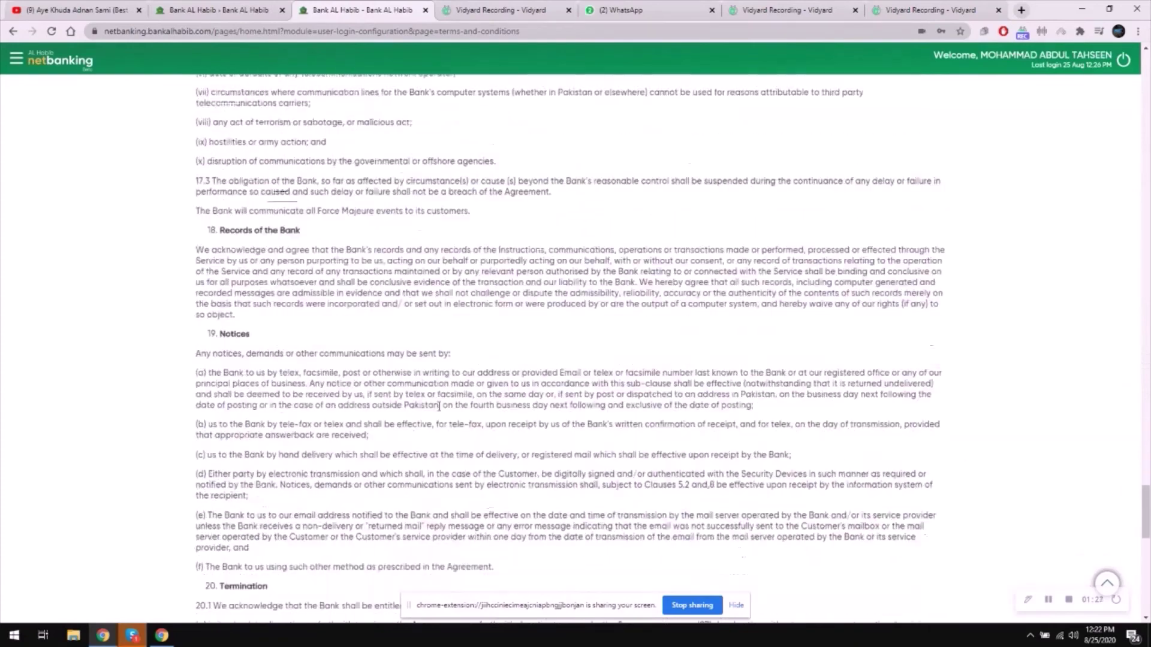
left_click(221, 570)
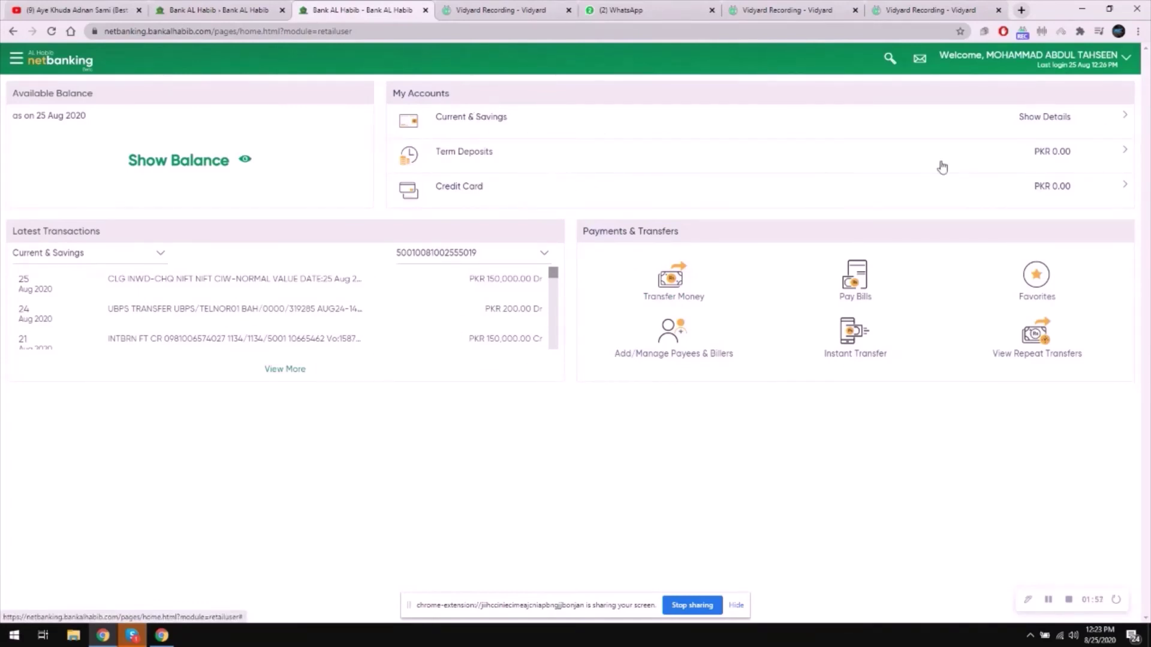
Step: Browse Latest Transactions and the account type and number dropdowns, then open the side menu
scroll(442, 312, "down", 5)
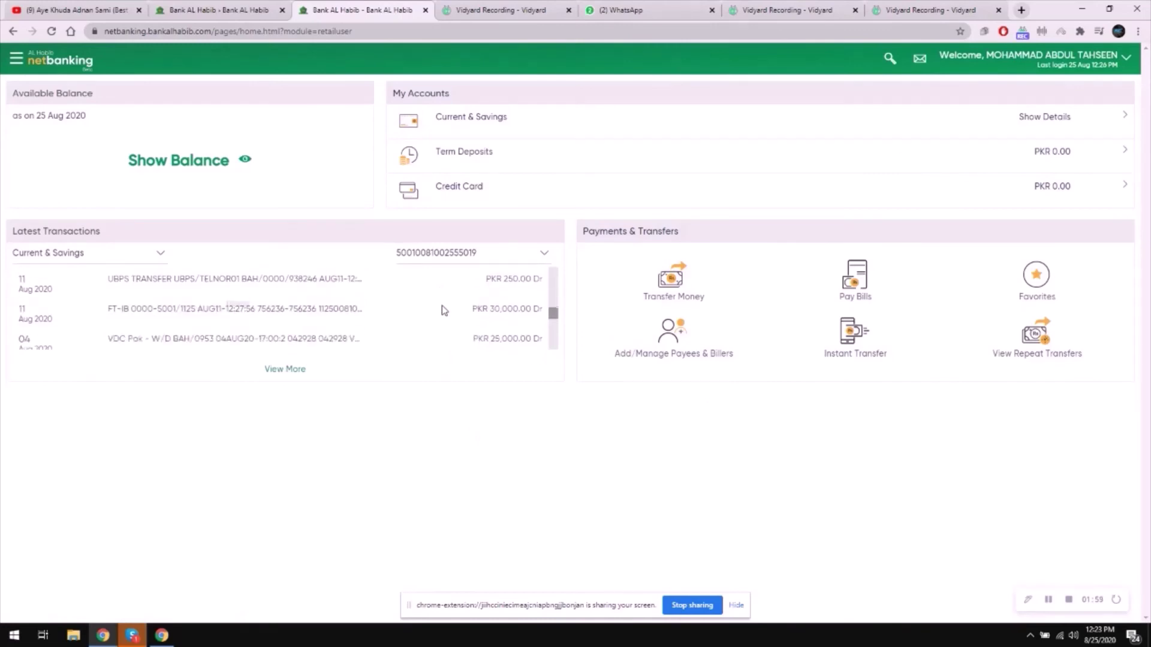
scroll(445, 319, "up", 5)
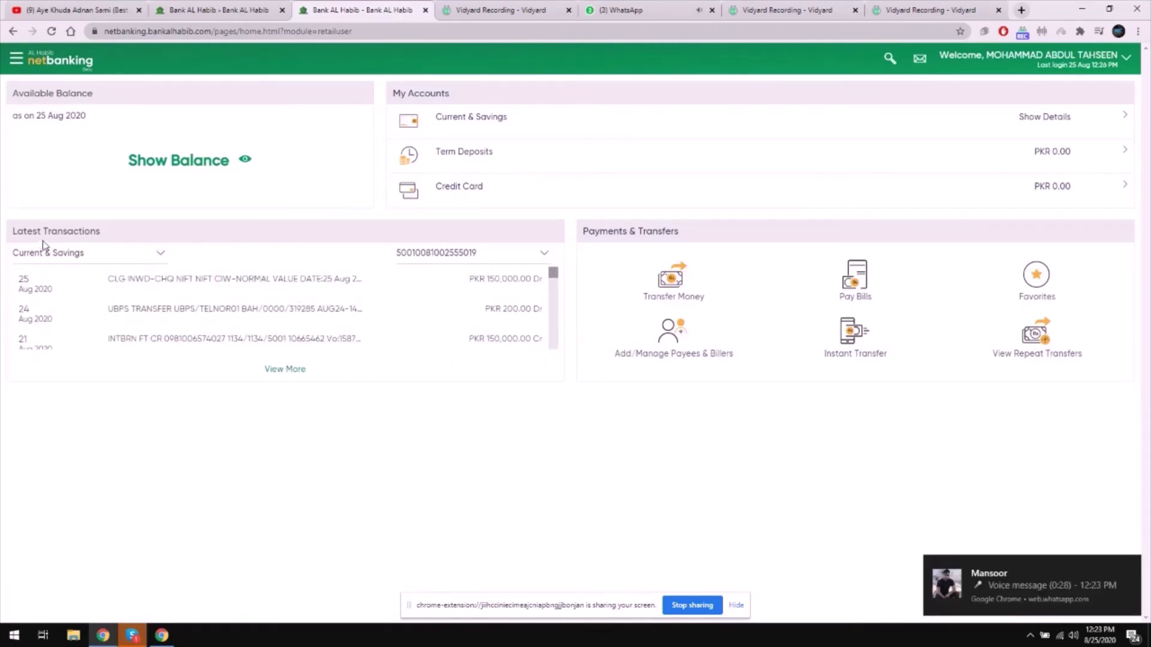
left_click(157, 257)
left_click(160, 257)
left_click(544, 255)
left_click(545, 256)
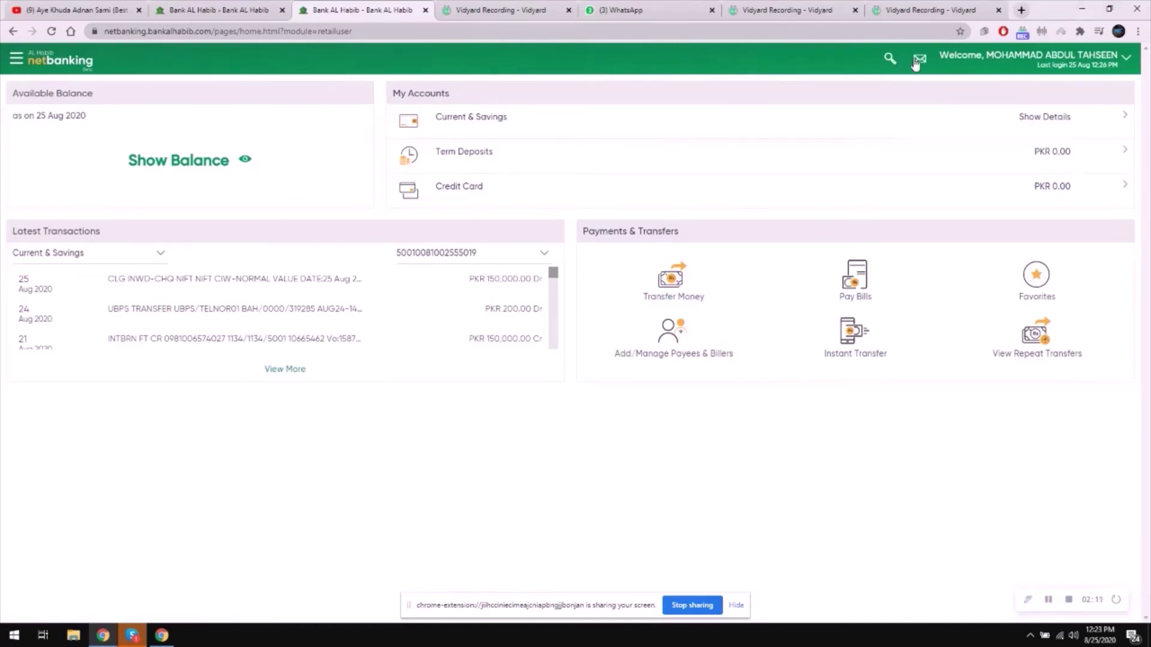
left_click(17, 58)
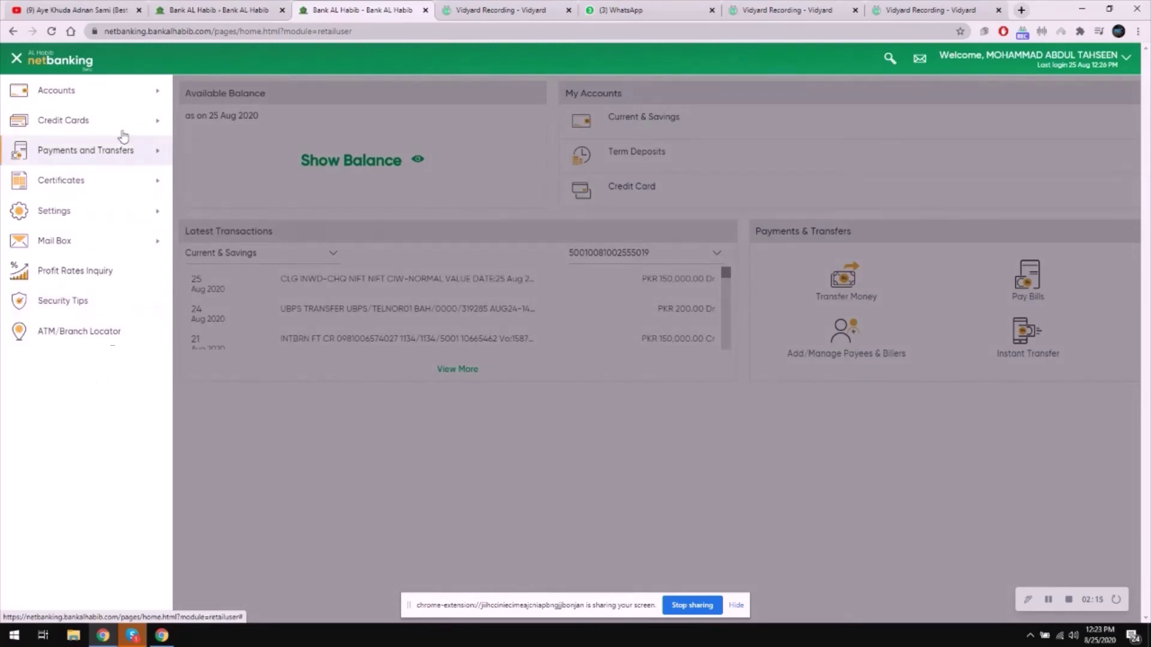
Step: Expand Accounts to reveal Current and Savings and Term Deposits, then show the Profile/Logout menu
left_click(150, 95)
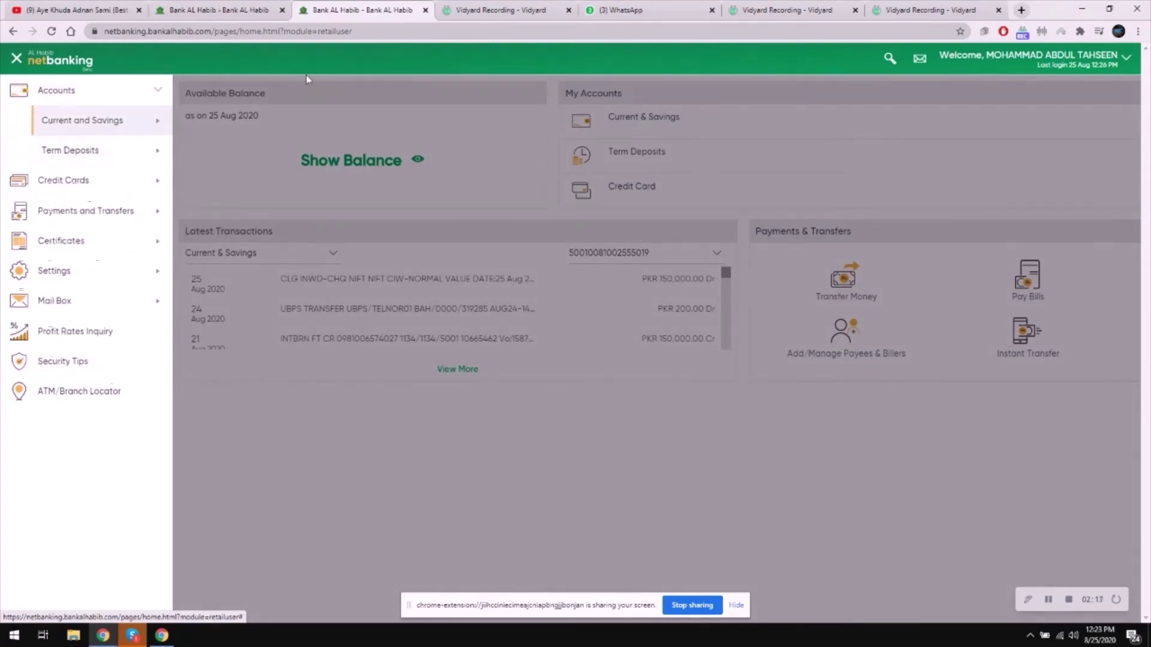
left_click(1122, 63)
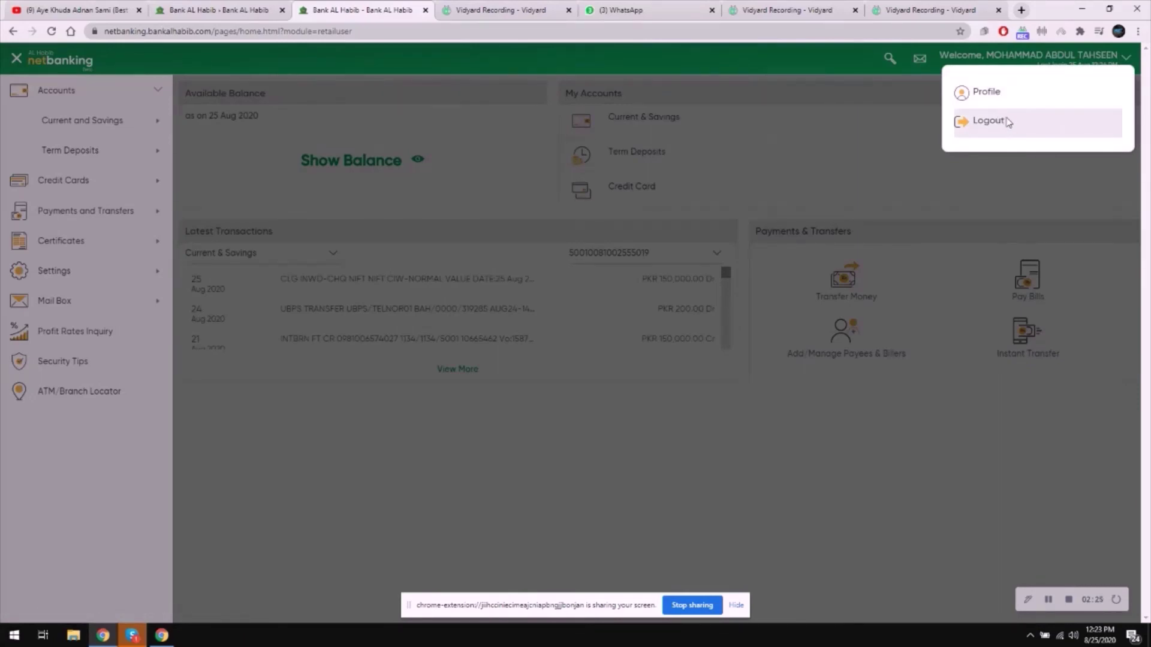
Step: Choose Logout from the Welcome dropdown to end the netbanking session
left_click(1001, 126)
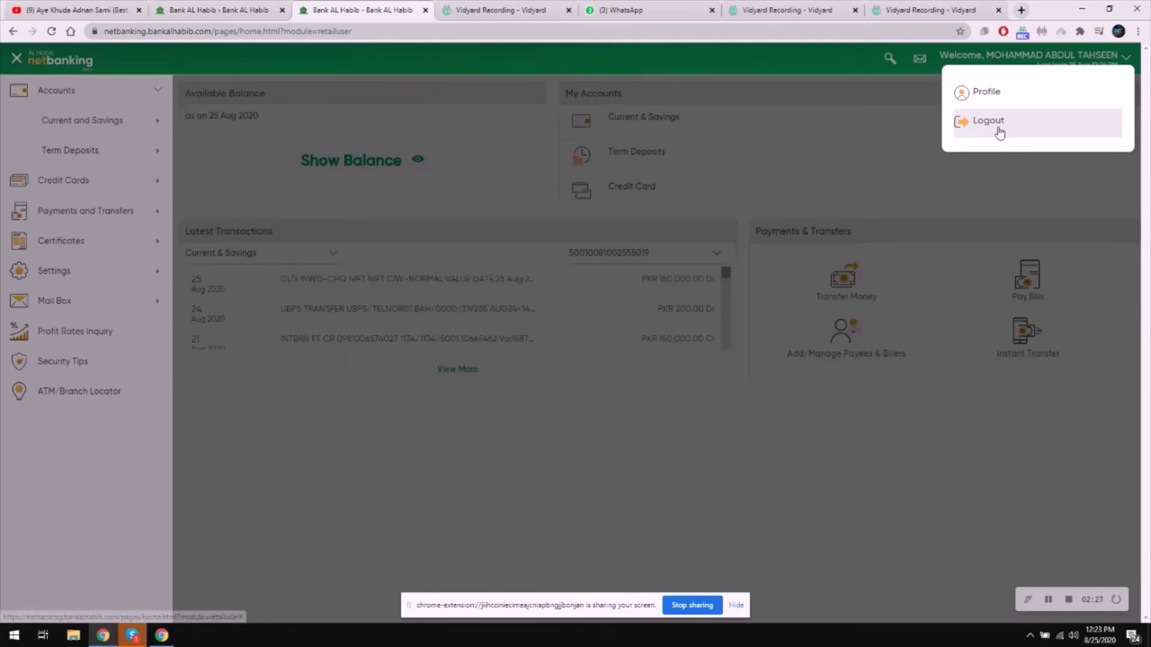